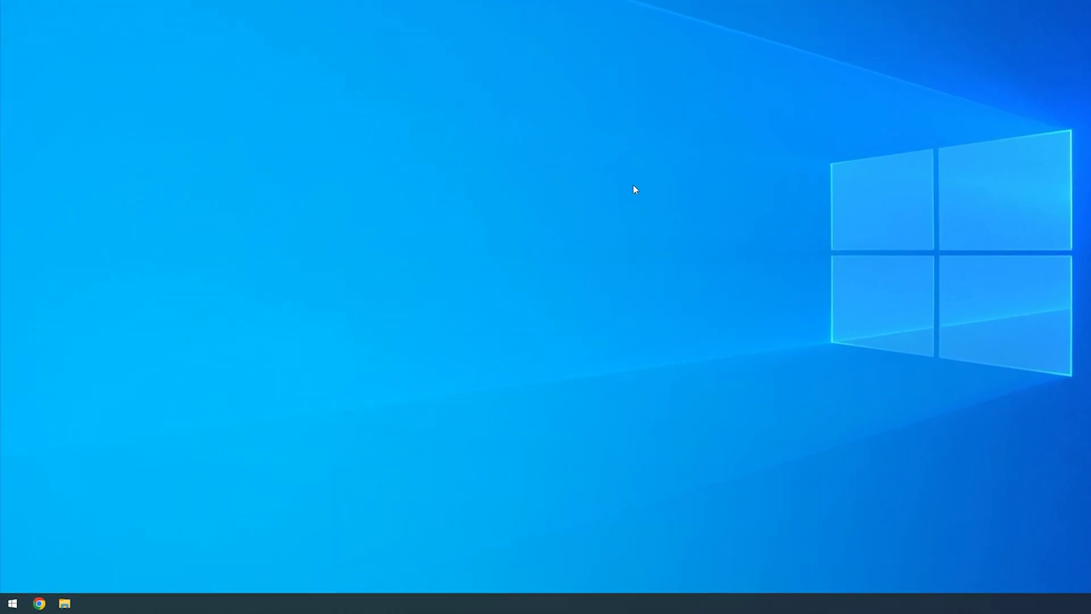
# Search Start for 4374.txt under Documents and open the best match search in File Explorer
pyautogui.click(24, 600)
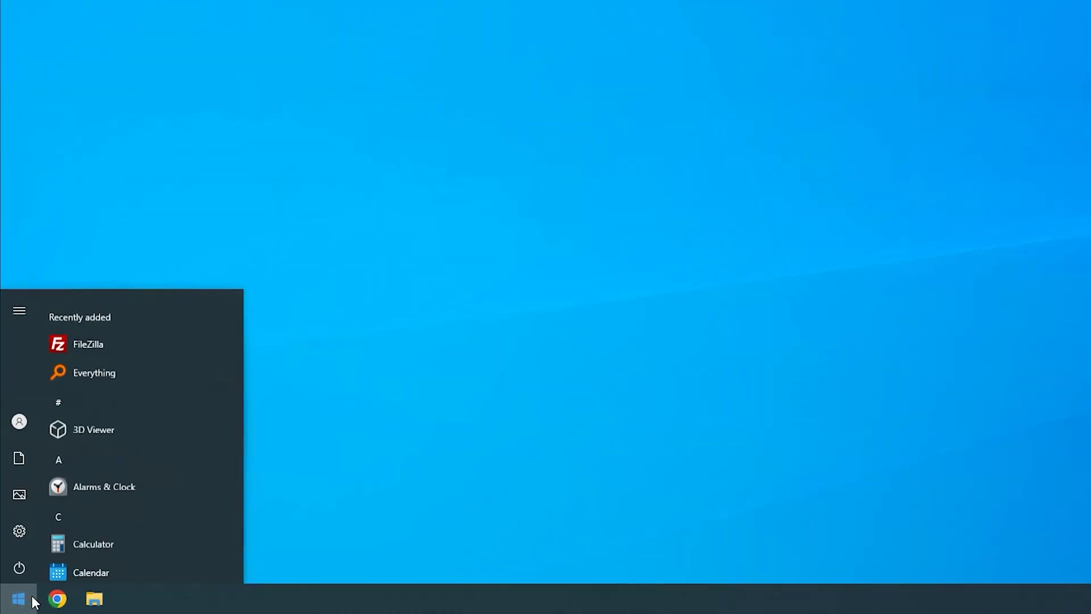
pyautogui.write('4374')
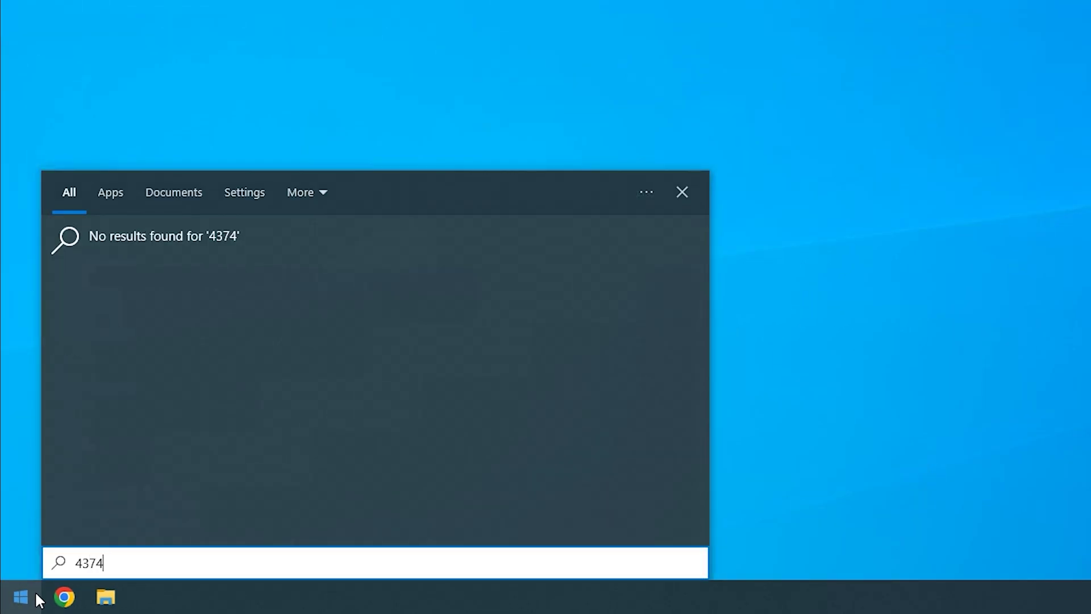
pyautogui.write('.txt')
pyautogui.click(168, 195)
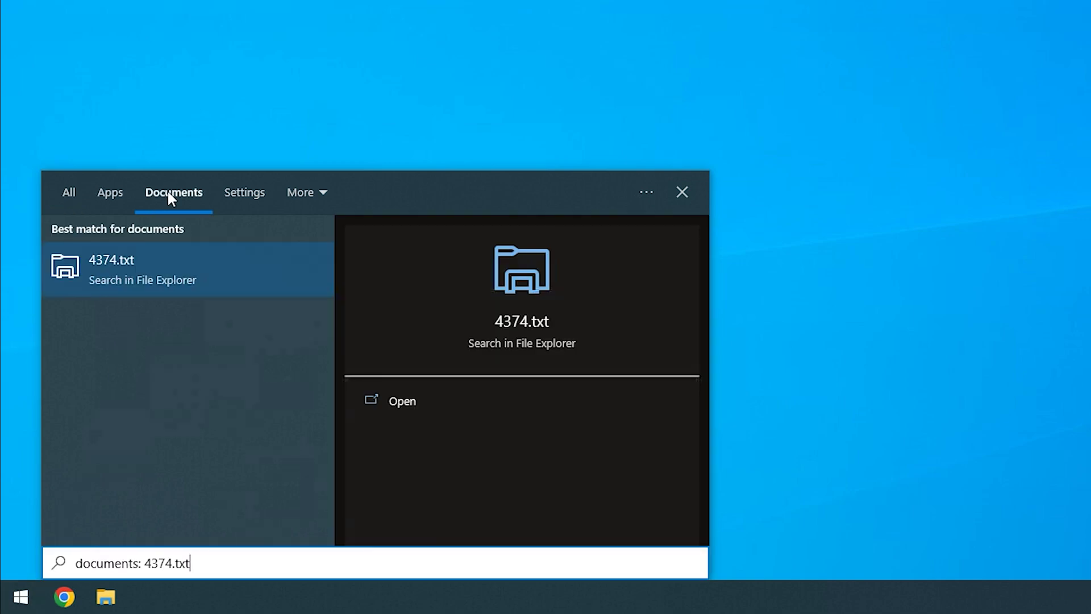
pyautogui.click(112, 279)
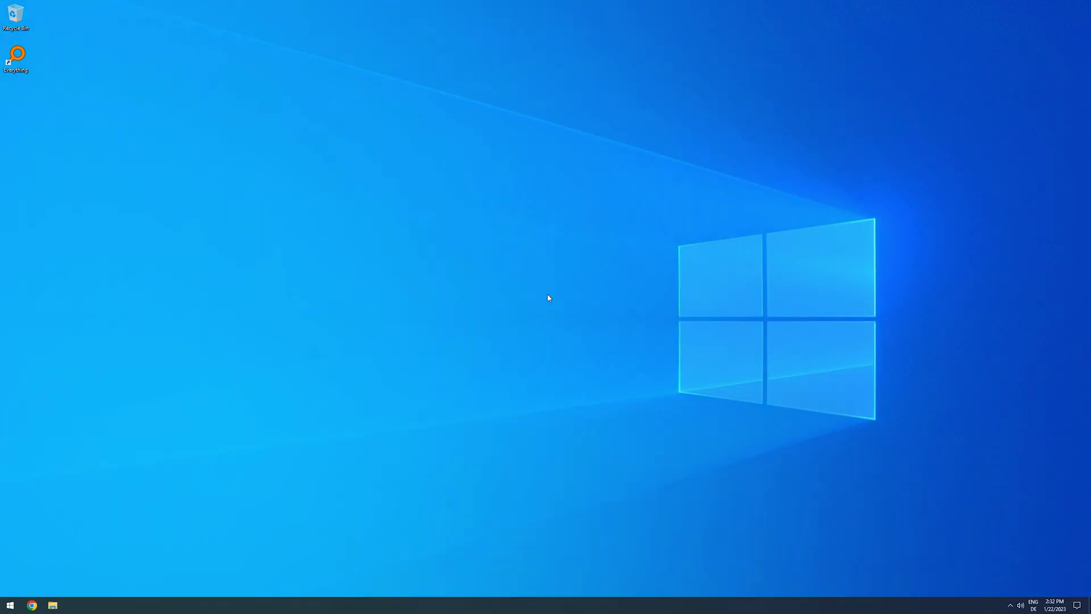
# Launch Everything with Ctrl+Alt+E and search for 4374.txt
pyautogui.hotkey('ctrl', 'alt', 'e')
pyautogui.write('4374.txt')
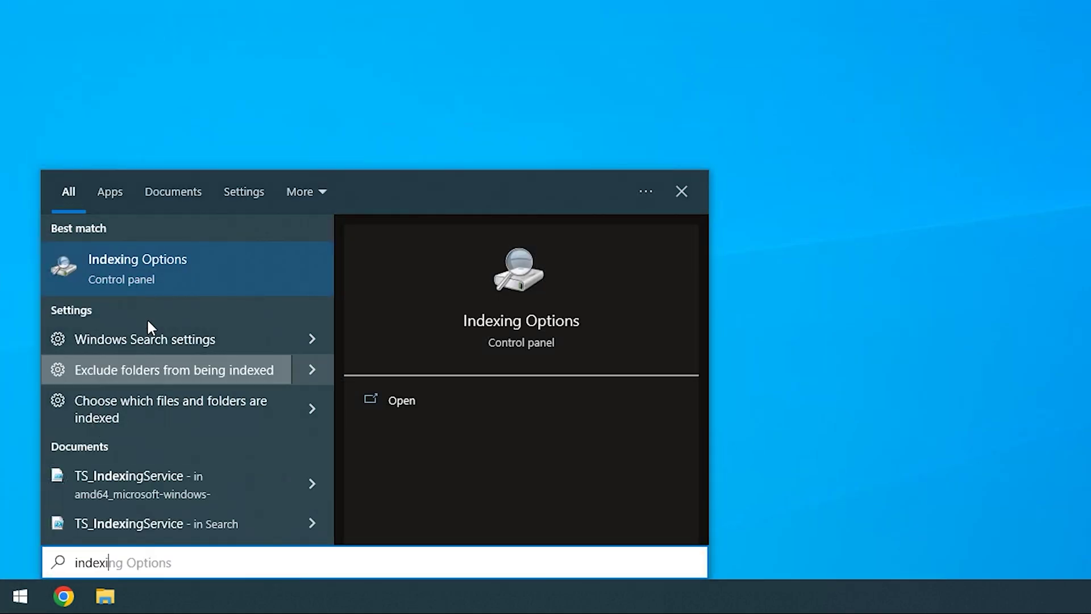
# Review the indexed locations with all drives shown, then close Indexing Options
pyautogui.click(166, 279)
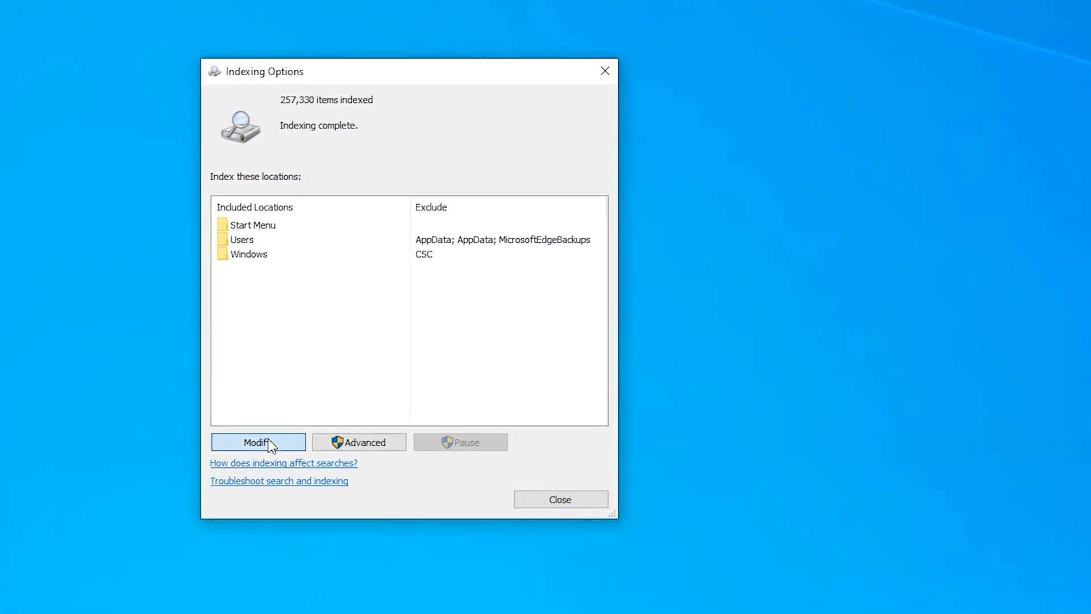
pyautogui.click(312, 453)
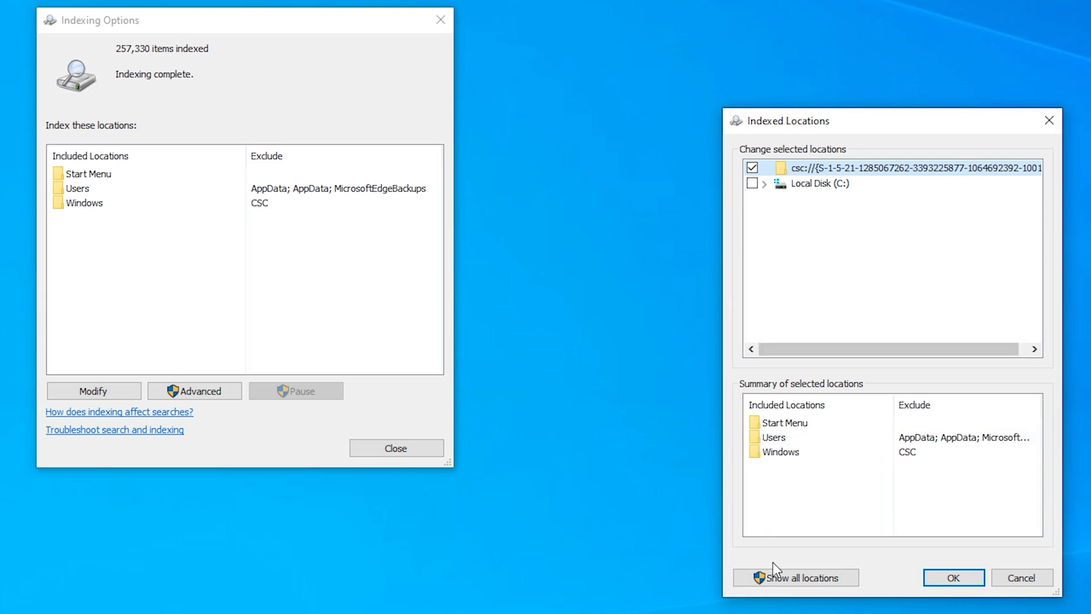
pyautogui.click(768, 582)
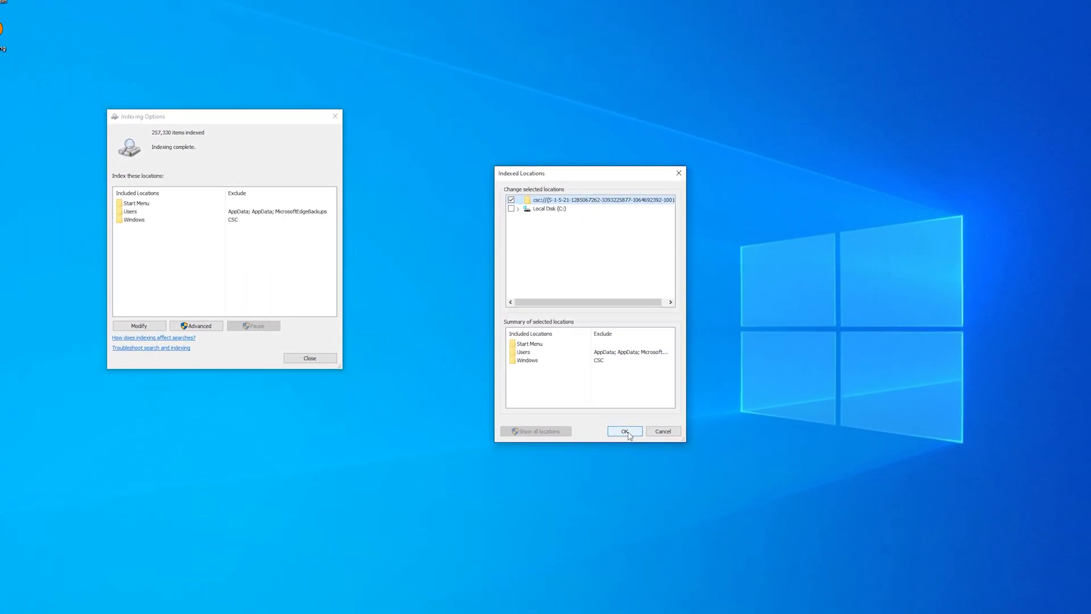
pyautogui.click(625, 432)
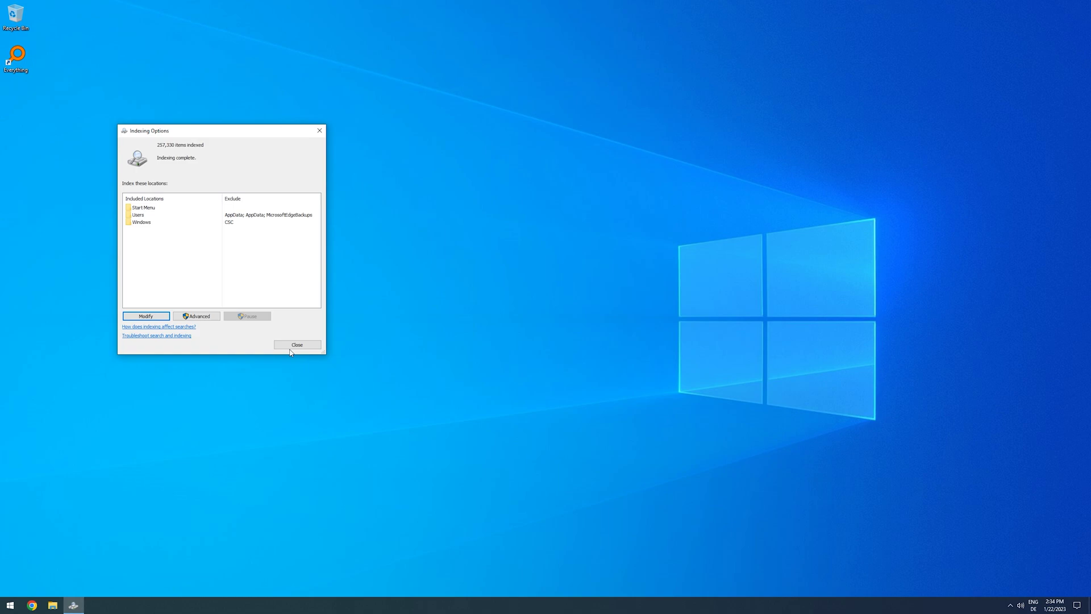
pyautogui.click(291, 346)
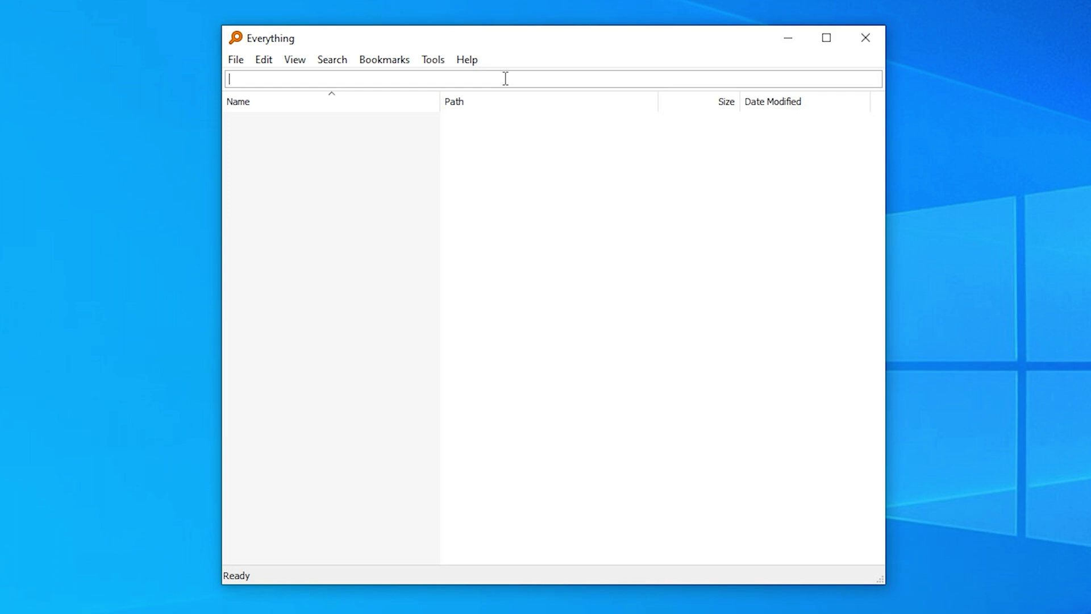
# Run wildcard searches 12*4.txt and then *9*.pdf, and clear the search box
pyautogui.write('12*4.txt')
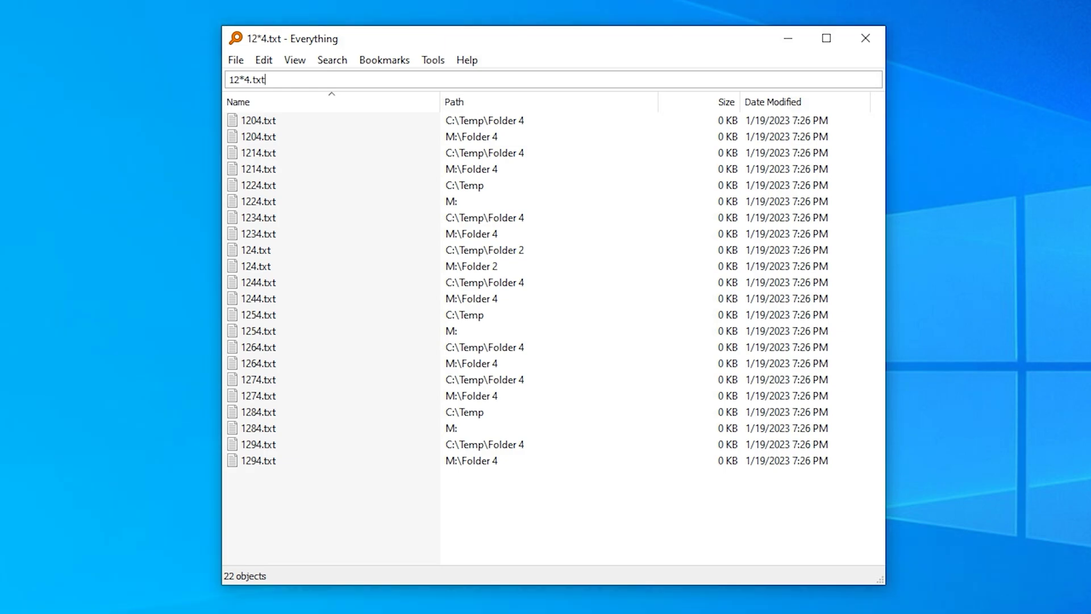
pyautogui.hotkey('ctrl', 'a')
pyautogui.write('*9*')
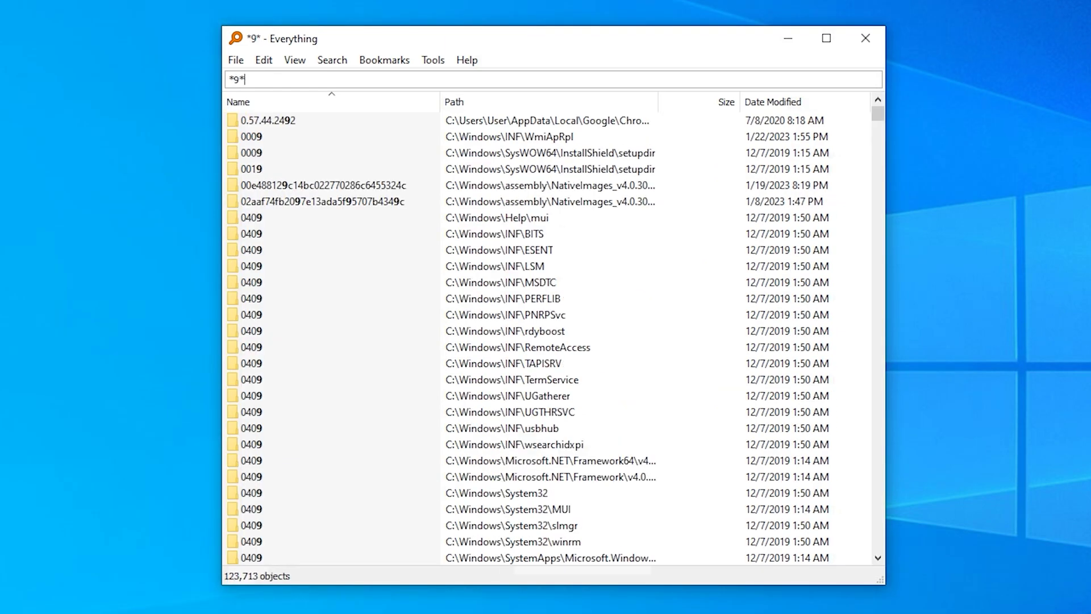
pyautogui.write('.pdf')
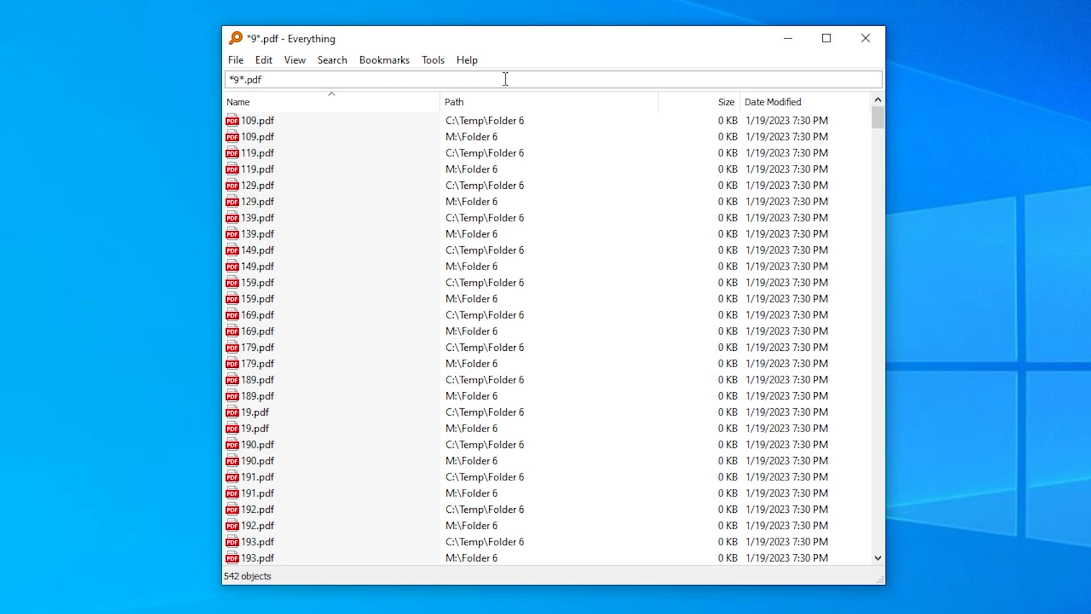
pyautogui.hotkey('ctrl', 'a')
pyautogui.press('BackSpace')
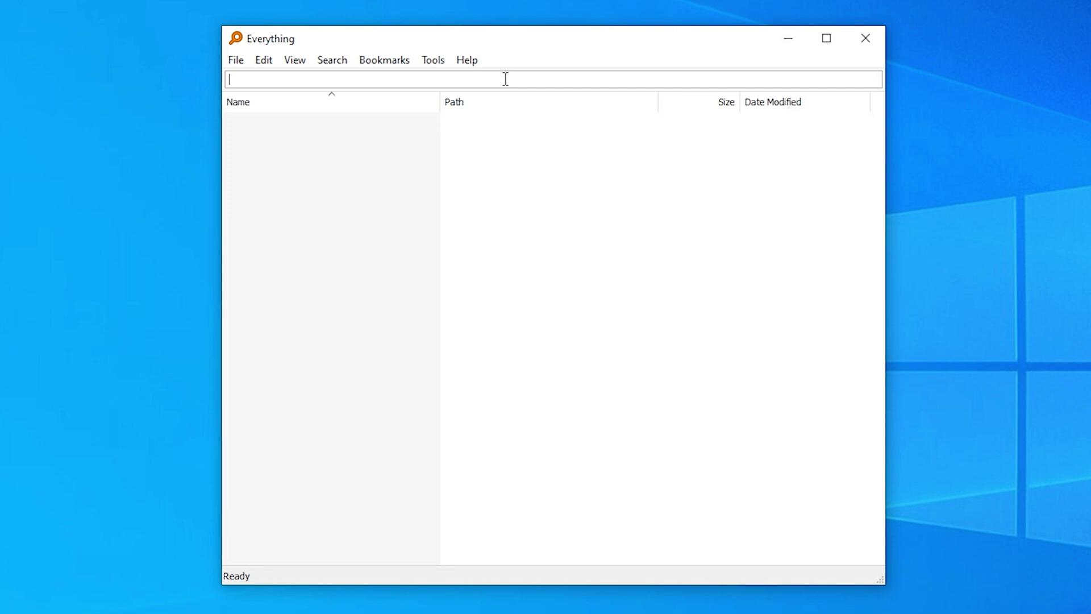
# Search Update Windows, wrap it in quotes, then change it to *Update*Windows*
pyautogui.write('Update Windows')
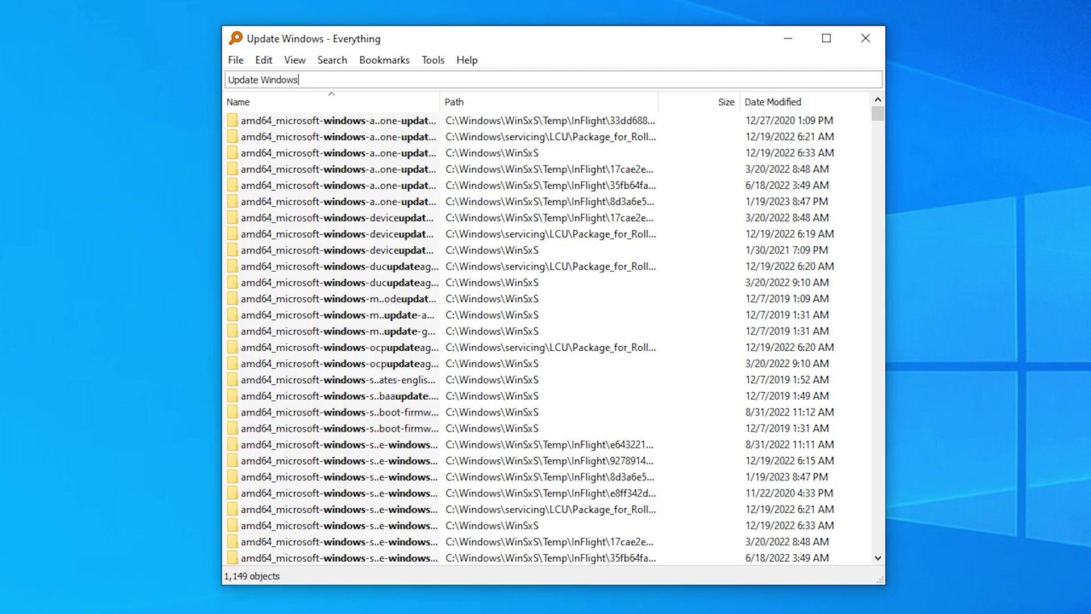
pyautogui.write('"')
pyautogui.press('Home')
pyautogui.write('"')
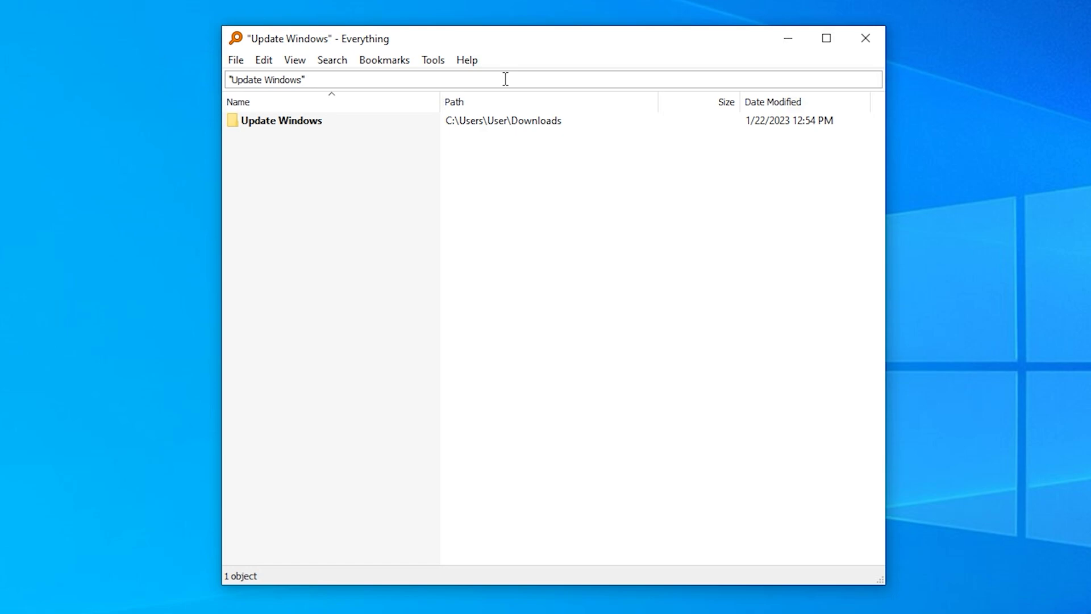
pyautogui.hotkey('ctrl', 'a')
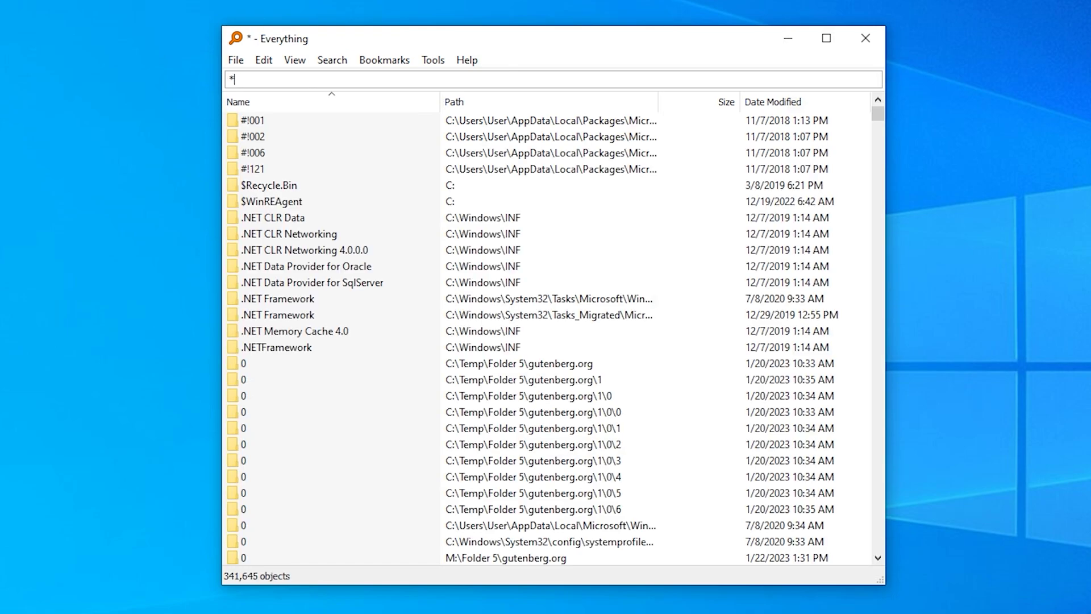
pyautogui.write('Update*Windows')
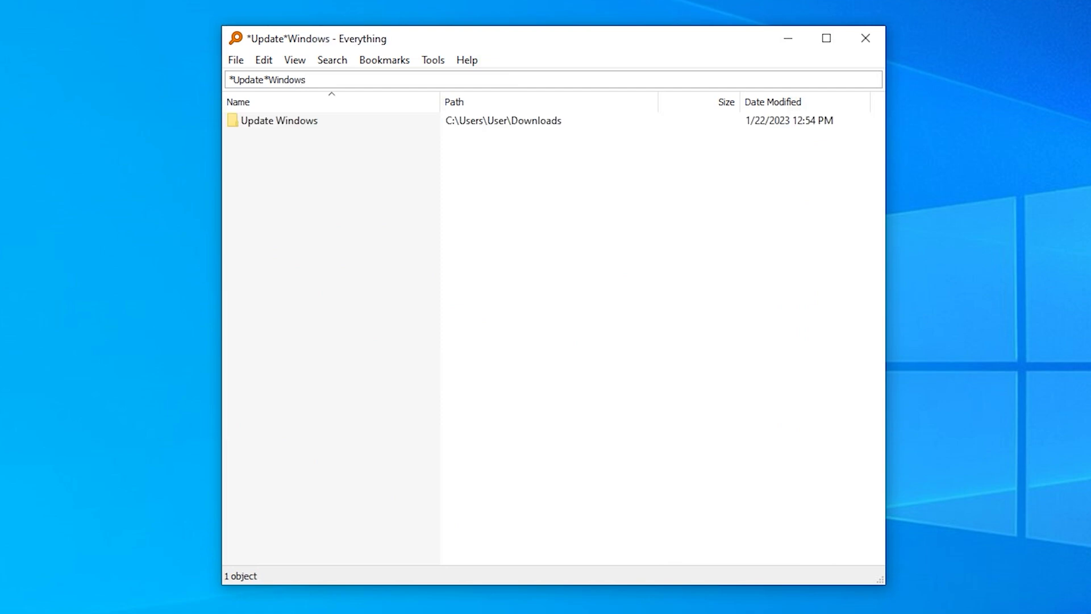
pyautogui.write('*')
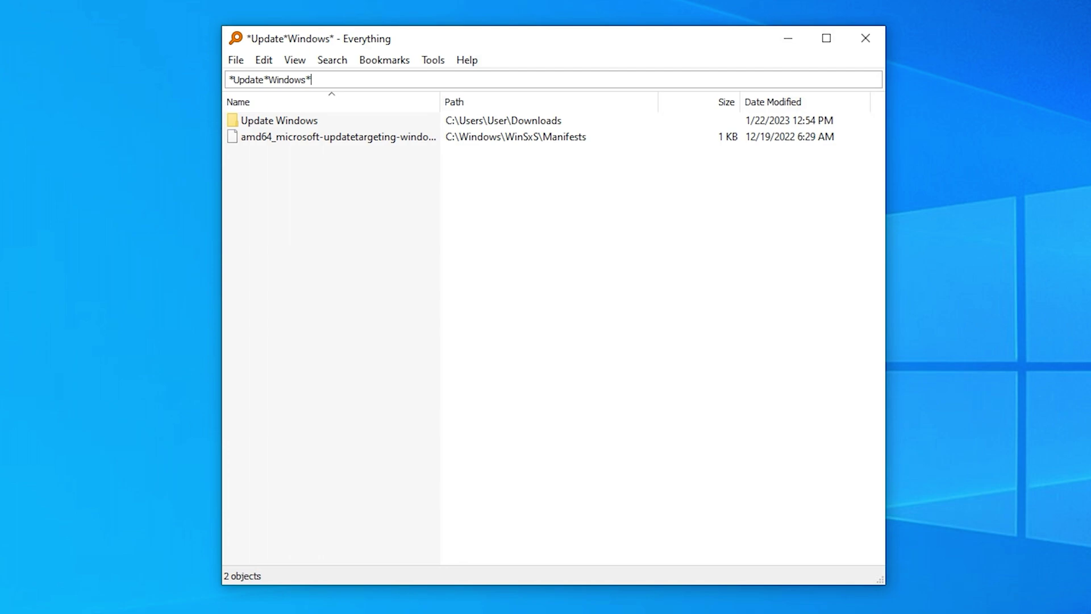
pyautogui.click(335, 61)
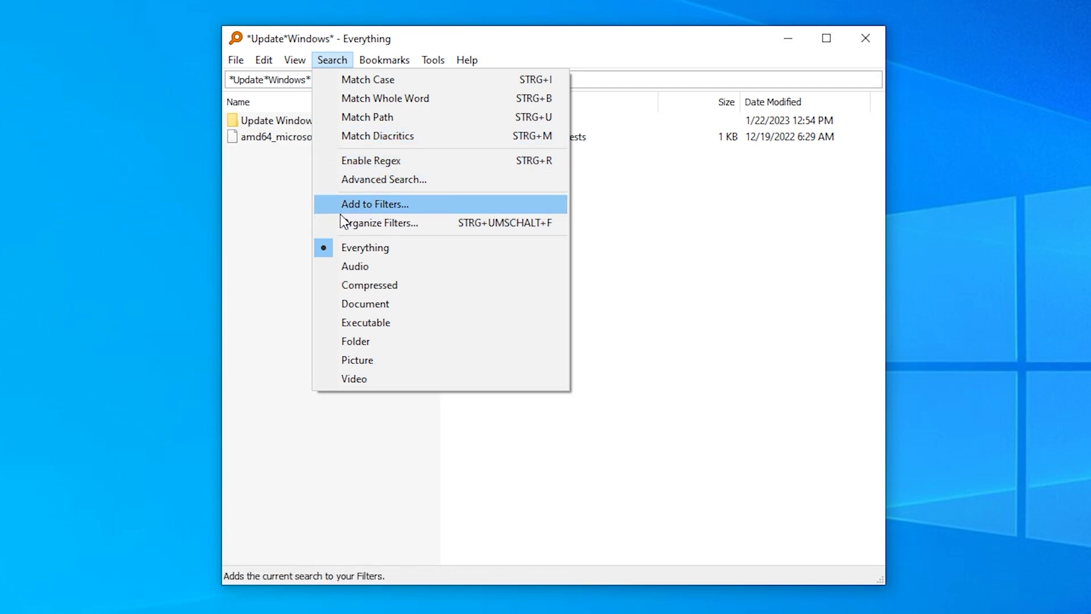
# Search for *.pdf and save that search as a new filter named PDF
pyautogui.click(255, 79)
pyautogui.hotkey('ctrl', 'a')
pyautogui.write('*.pdf')
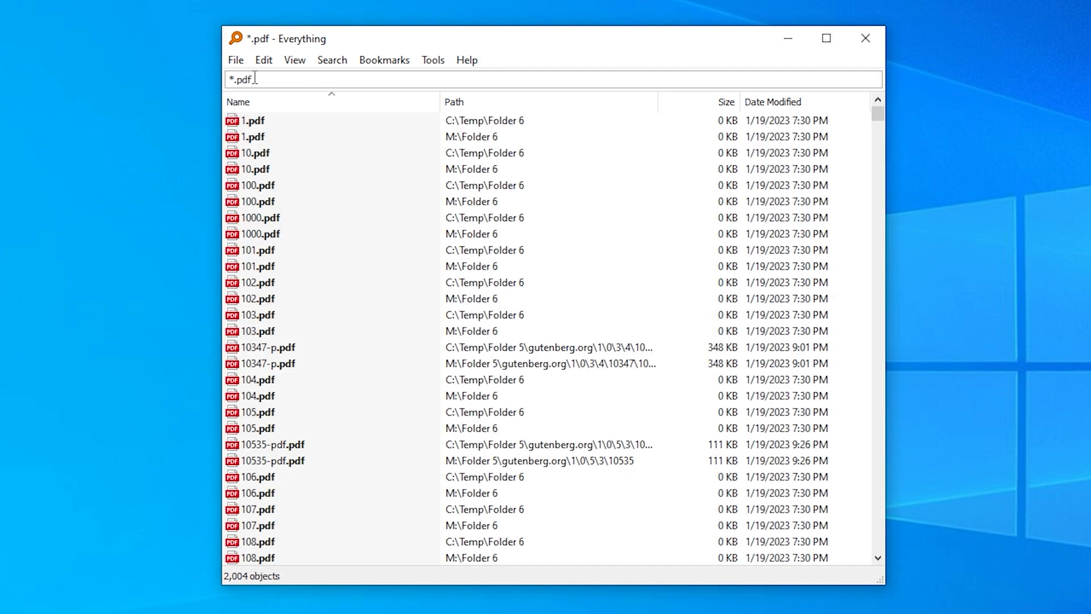
pyautogui.click(328, 60)
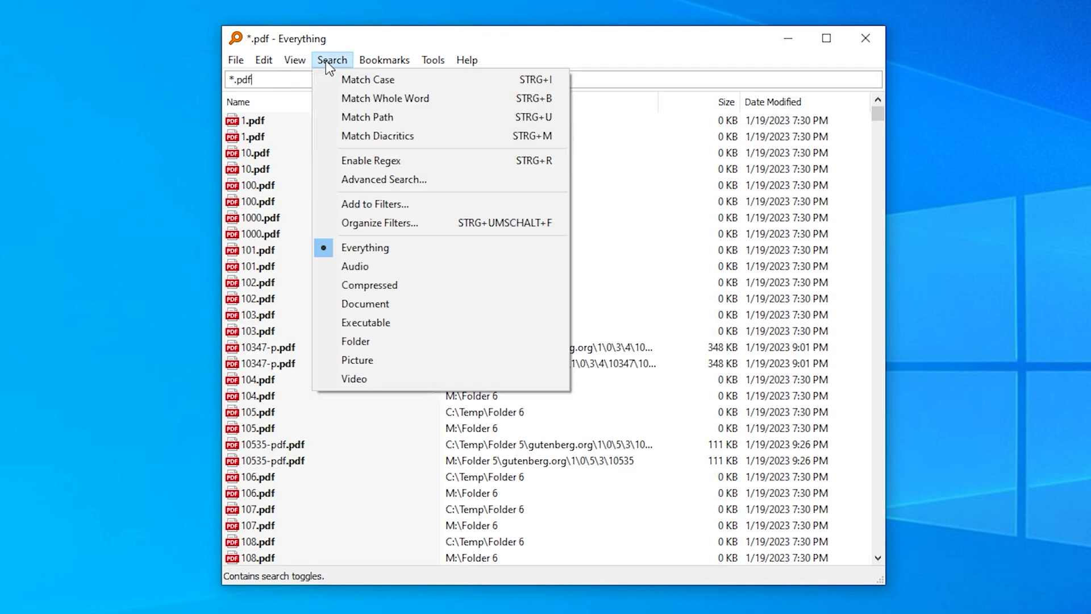
pyautogui.click(364, 206)
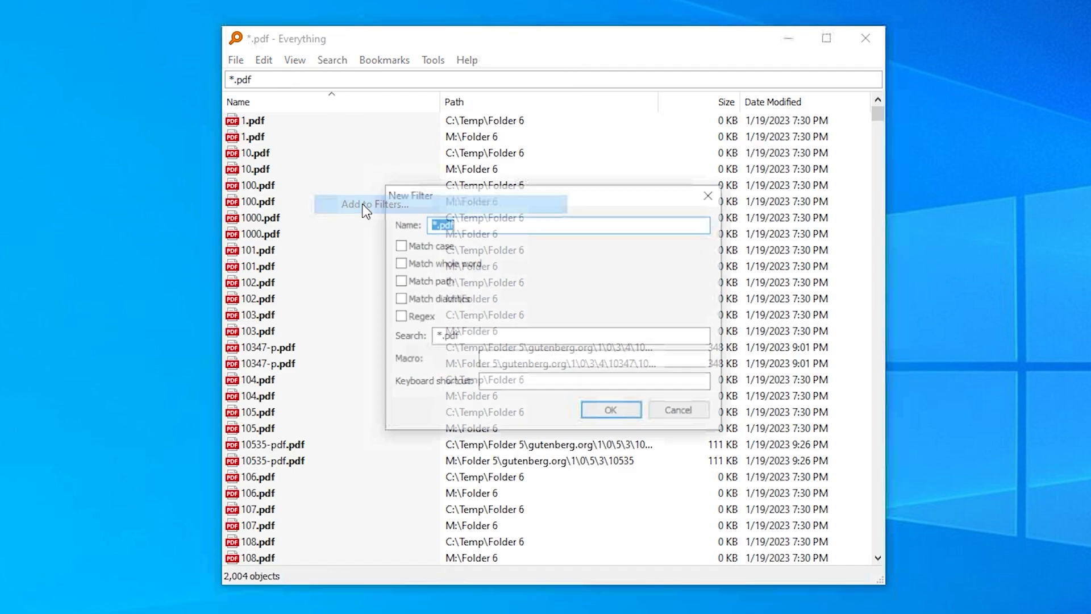
pyautogui.write('PDF')
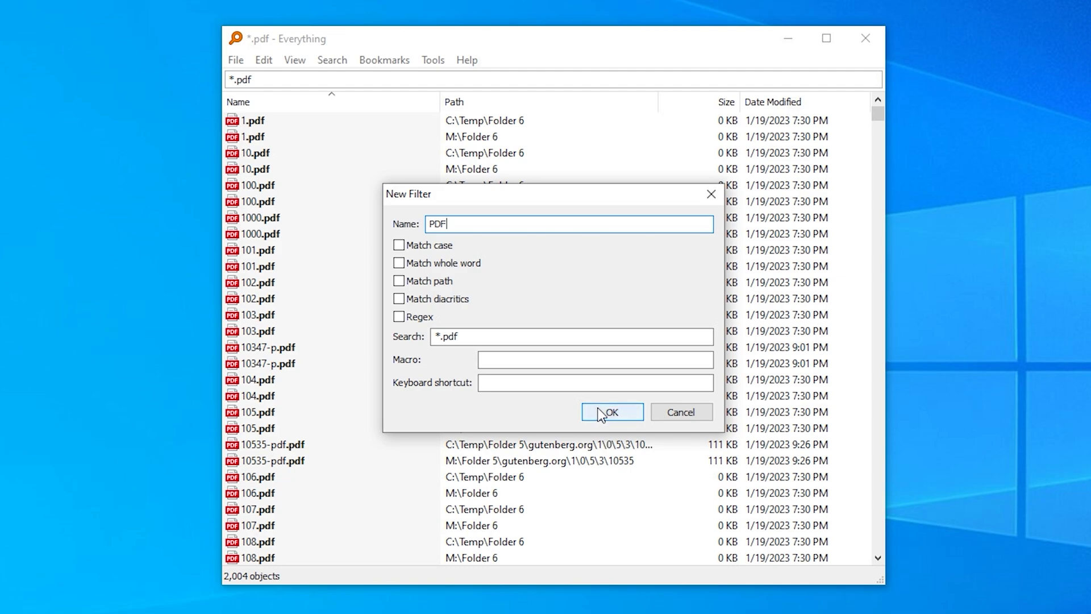
pyautogui.click(612, 413)
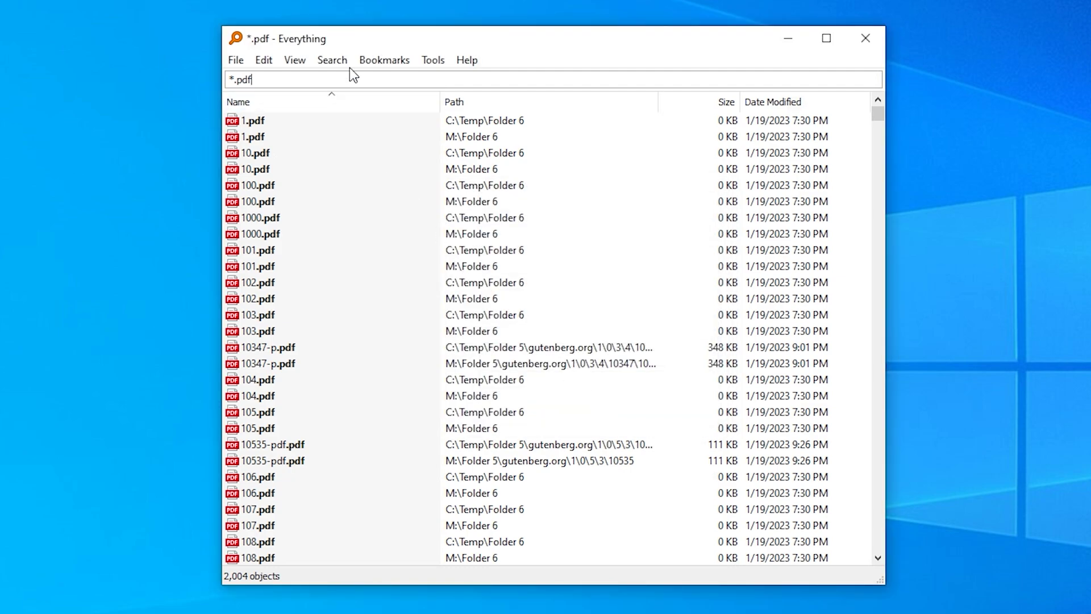
# Switch to the PDF filter and clear the search text
pyautogui.click(330, 61)
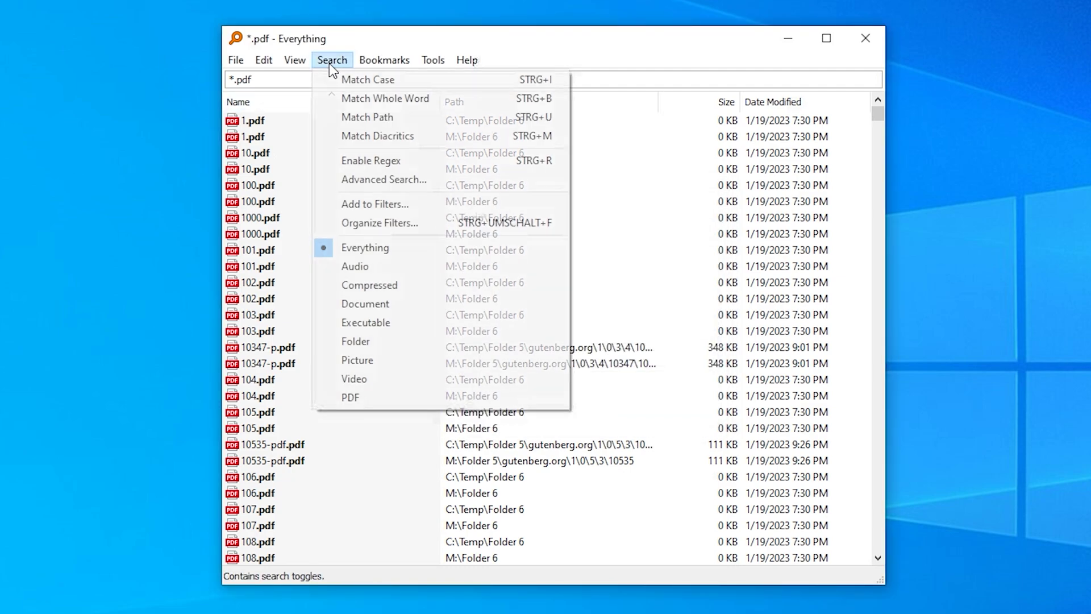
pyautogui.click(383, 397)
pyautogui.doubleClick(281, 81)
pyautogui.press('BackSpace')
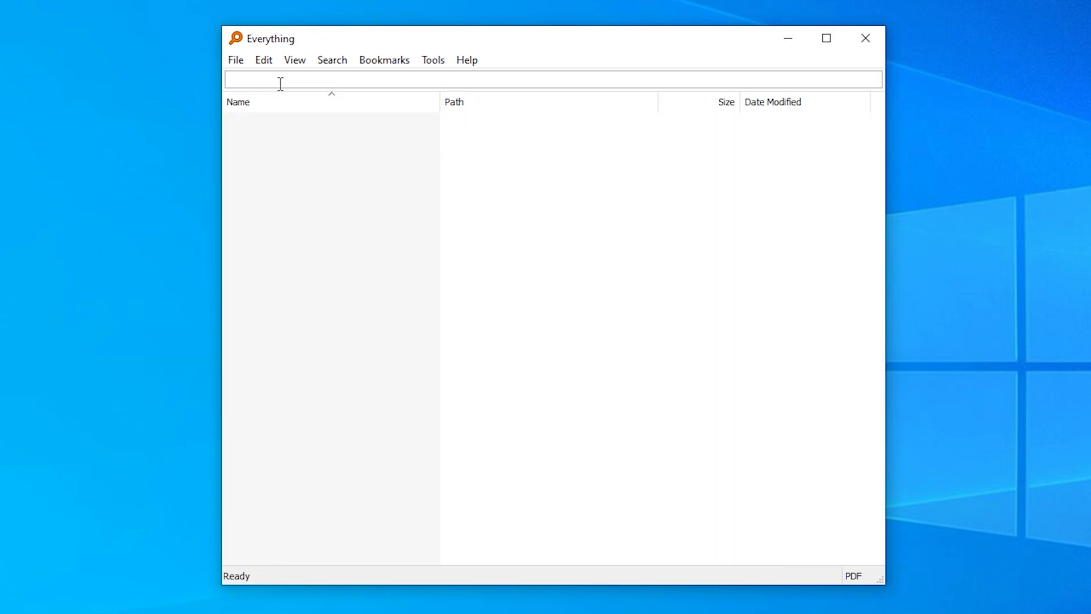
# Type 12 in Everything, then open the Advanced Search dialog
pyautogui.write('12')
pyautogui.click(332, 60)
pyautogui.click(283, 229)
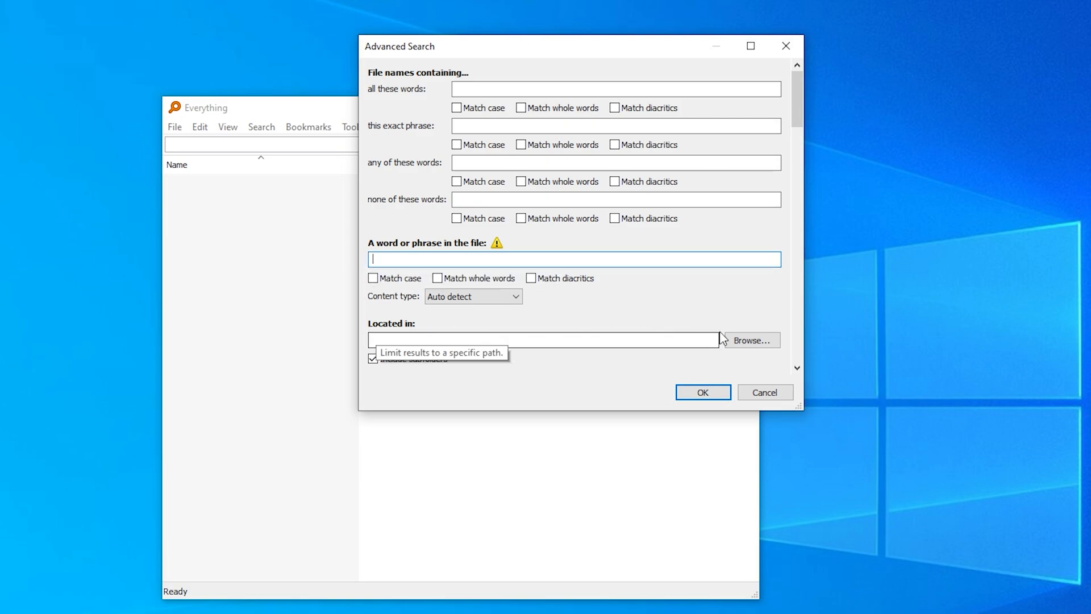
# Set the Advanced Search location to C:\Temp and find files containing the word Universe
pyautogui.click(754, 341)
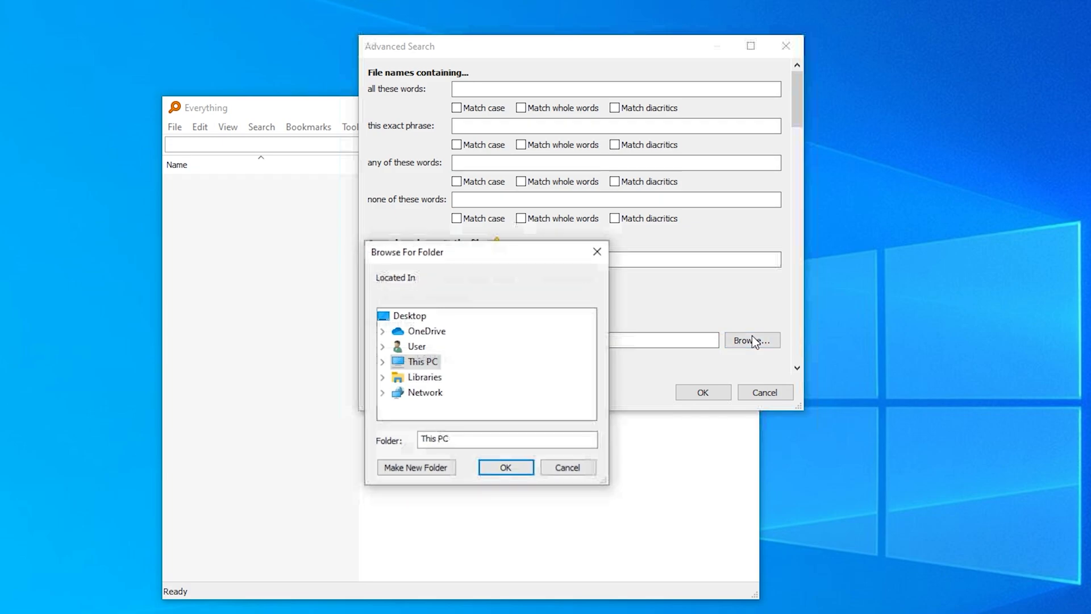
pyautogui.click(389, 361)
pyautogui.scroll(-2, 398, 366)
pyautogui.click(398, 361)
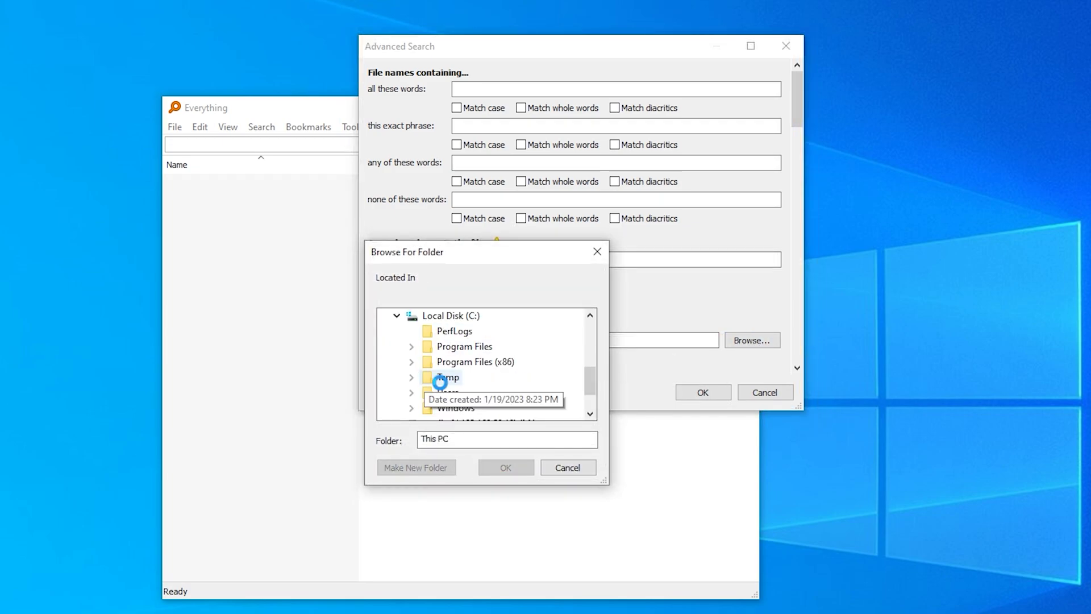
pyautogui.doubleClick(437, 374)
pyautogui.click(506, 467)
pyautogui.click(443, 258)
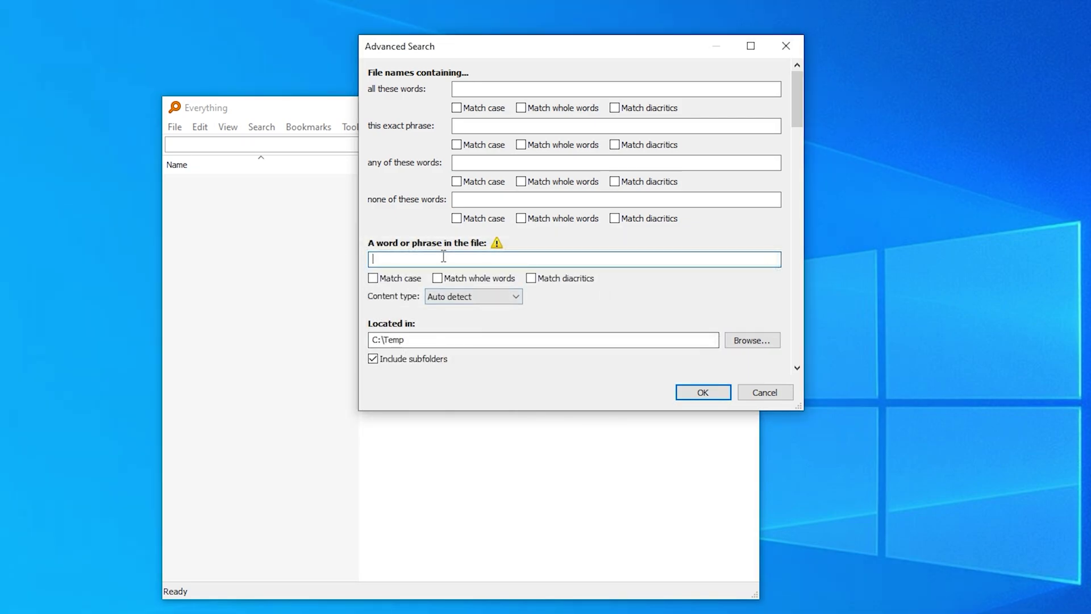
pyautogui.write('Universe')
pyautogui.click(701, 394)
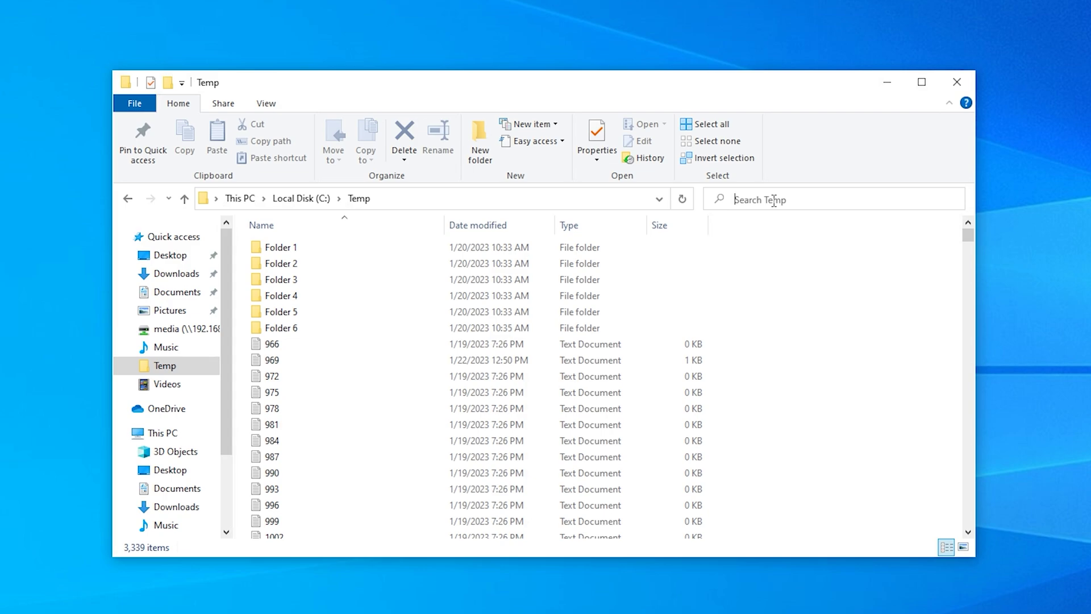
# Search Temp for Universe in File Explorer, with file contents included
pyautogui.write('Universe')
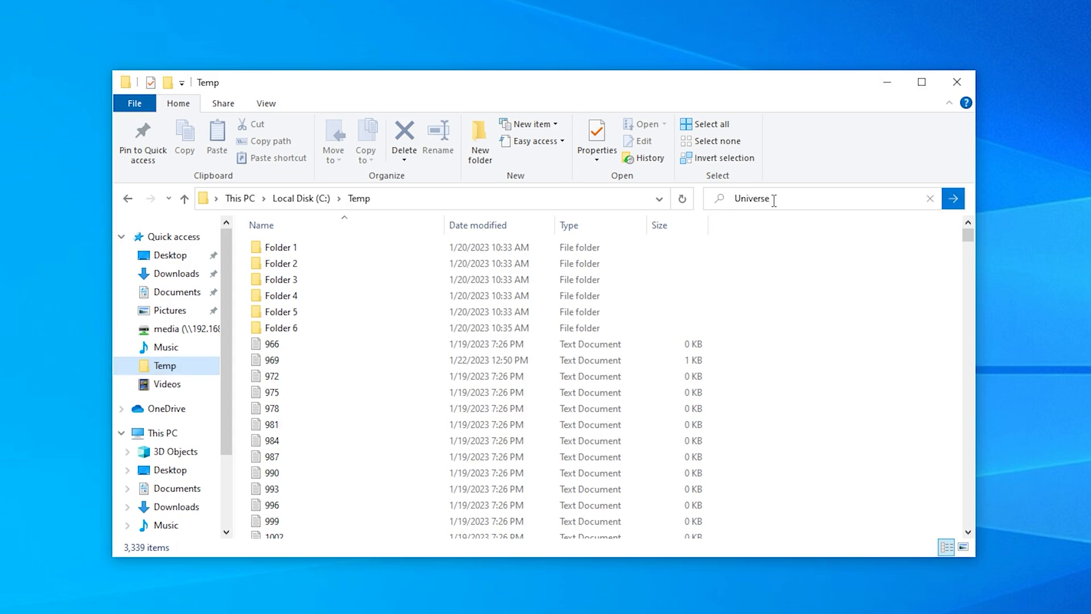
pyautogui.press('Return')
pyautogui.click(472, 145)
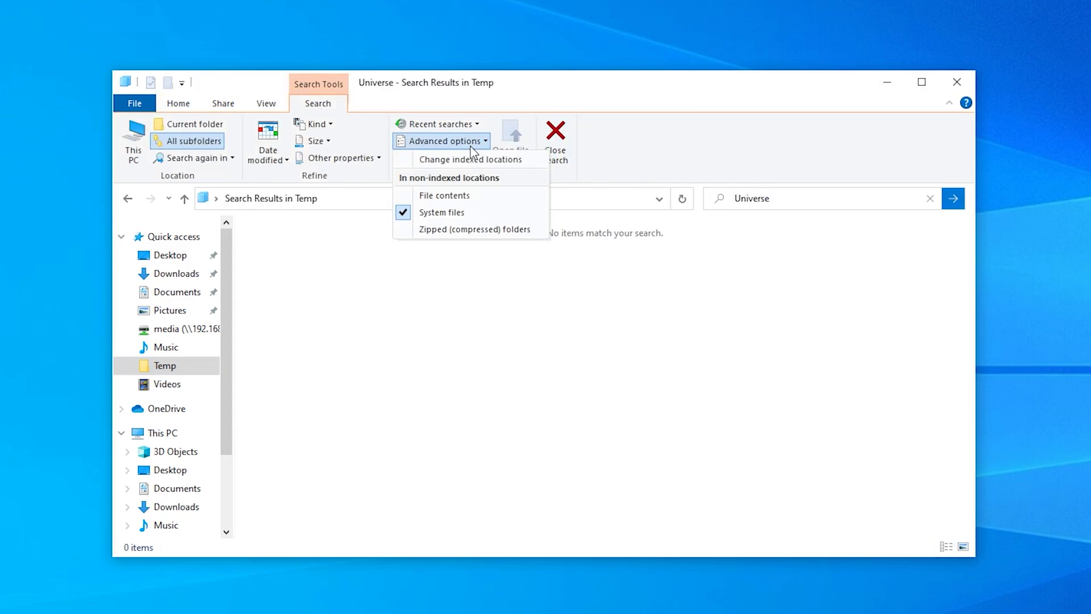
pyautogui.click(444, 195)
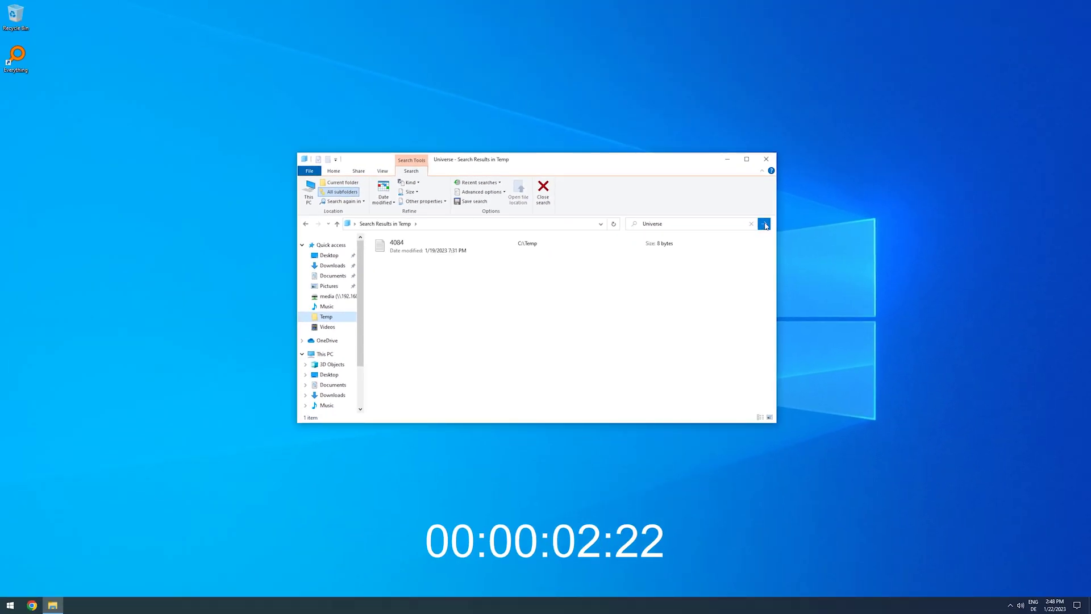
pyautogui.click(766, 225)
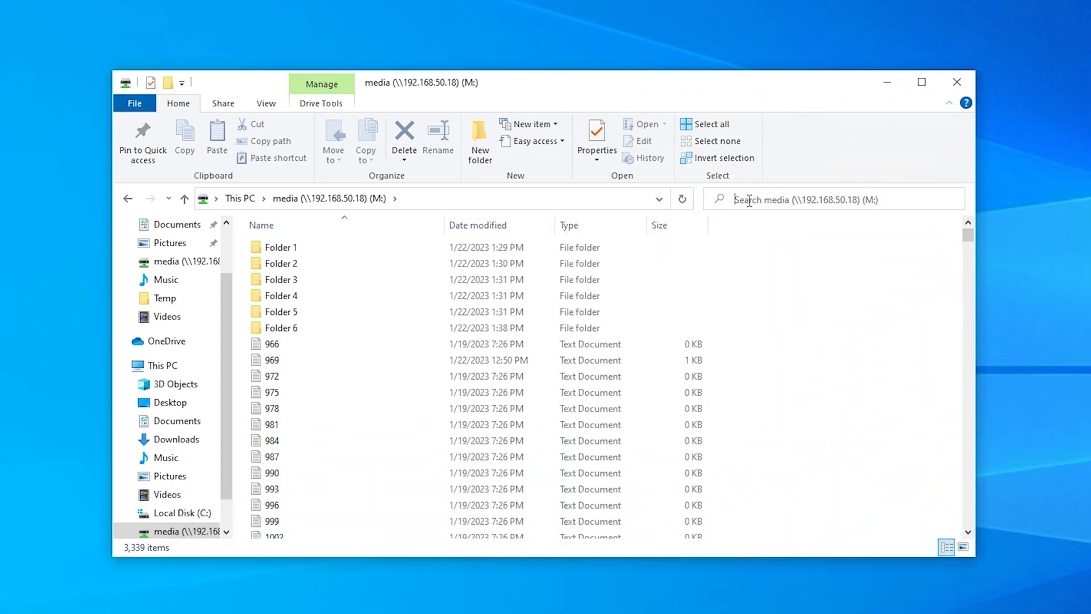
# Search the media (M:) drive for Universe using File Explorer's advanced options
pyautogui.write('Universe')
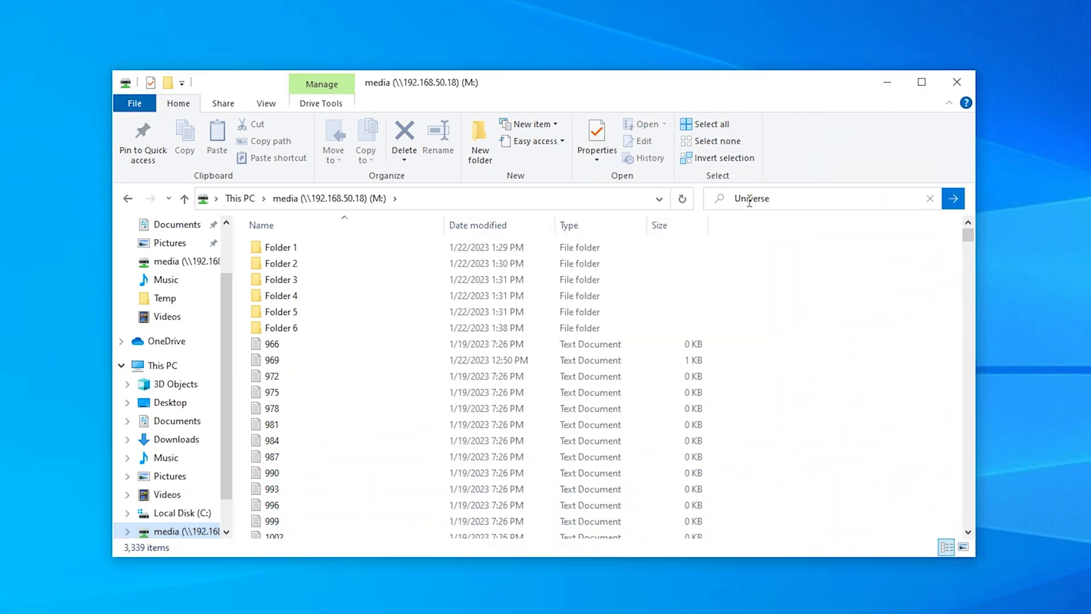
pyautogui.click(449, 141)
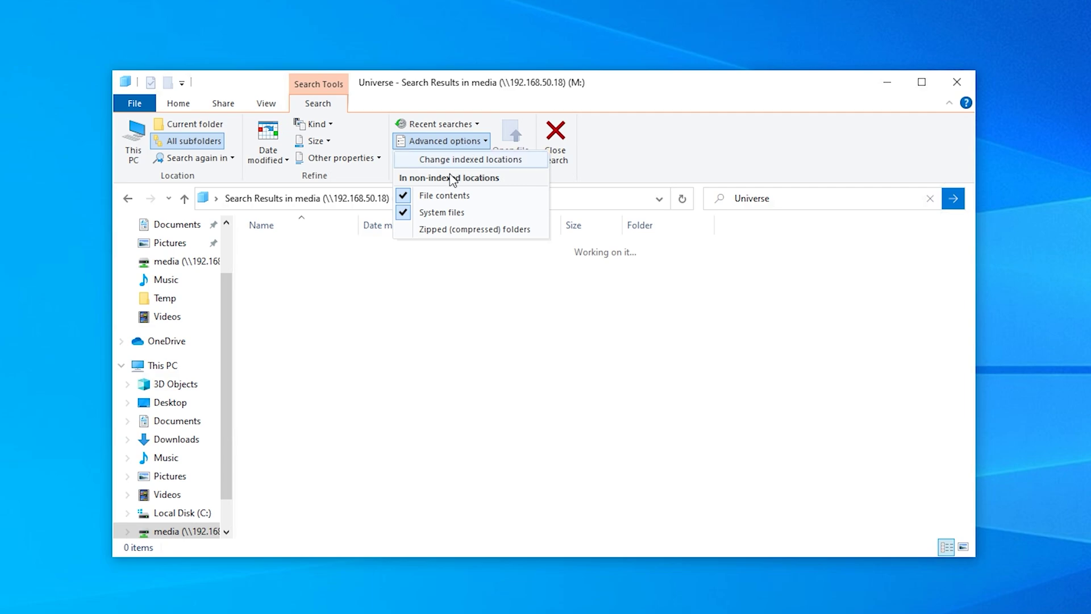
pyautogui.click(960, 199)
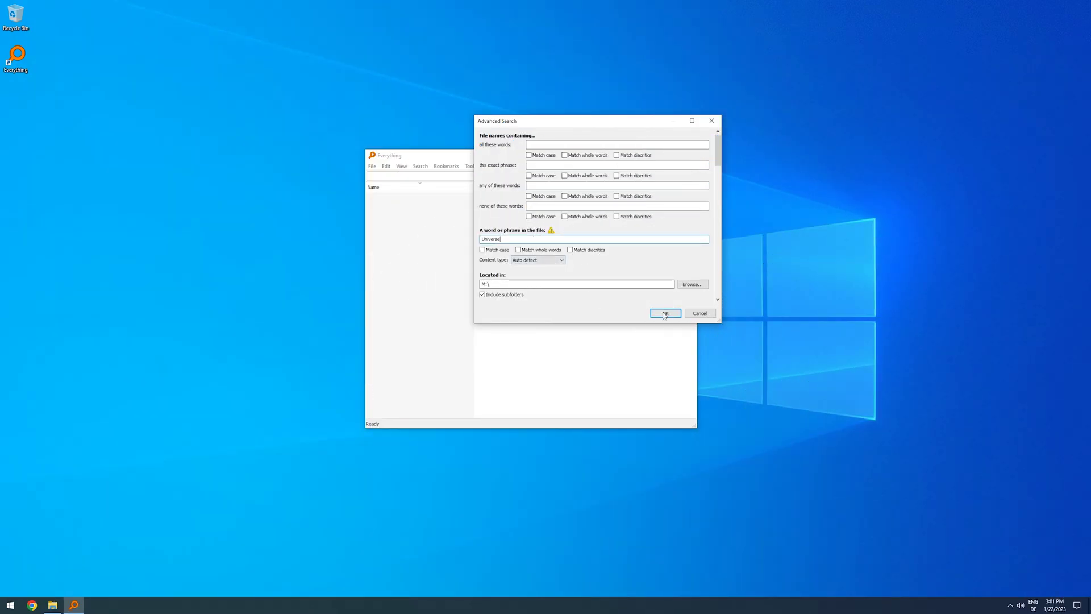
# Run the content search for Universe on M:\ and show it beside Explorer's results
pyautogui.click(665, 314)
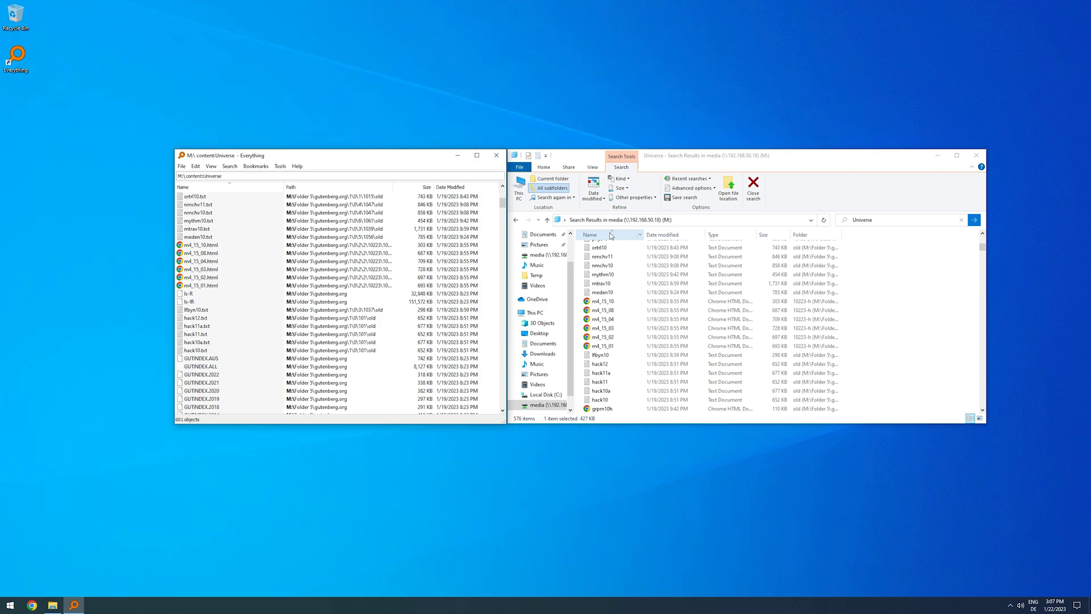
# Sort both Explorer's and Everything's Universe results by name, then jump to the end of Explorer's list
pyautogui.click(611, 235)
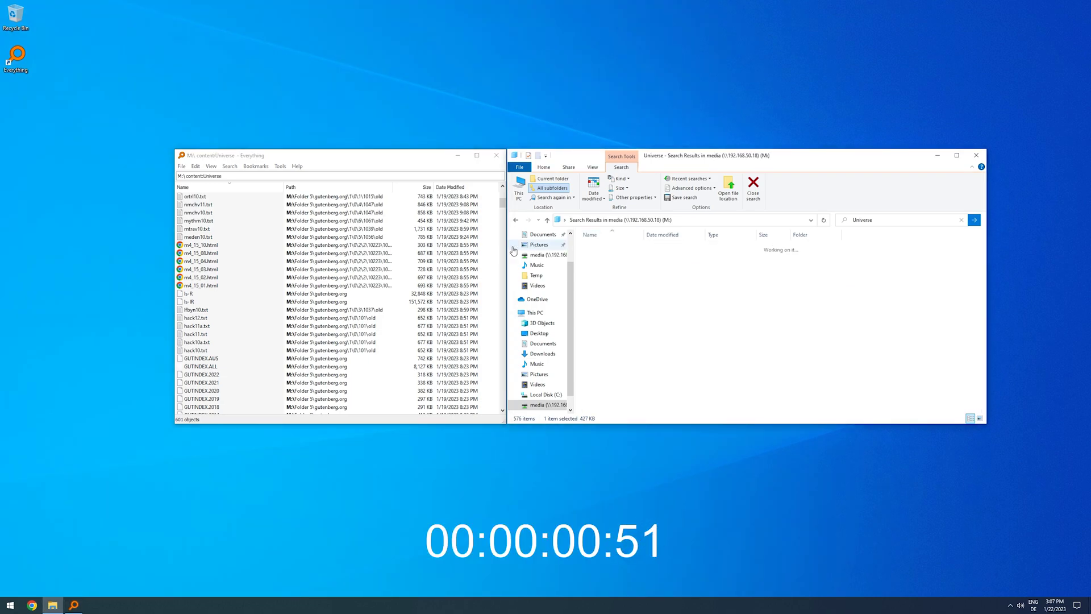
pyautogui.click(228, 187)
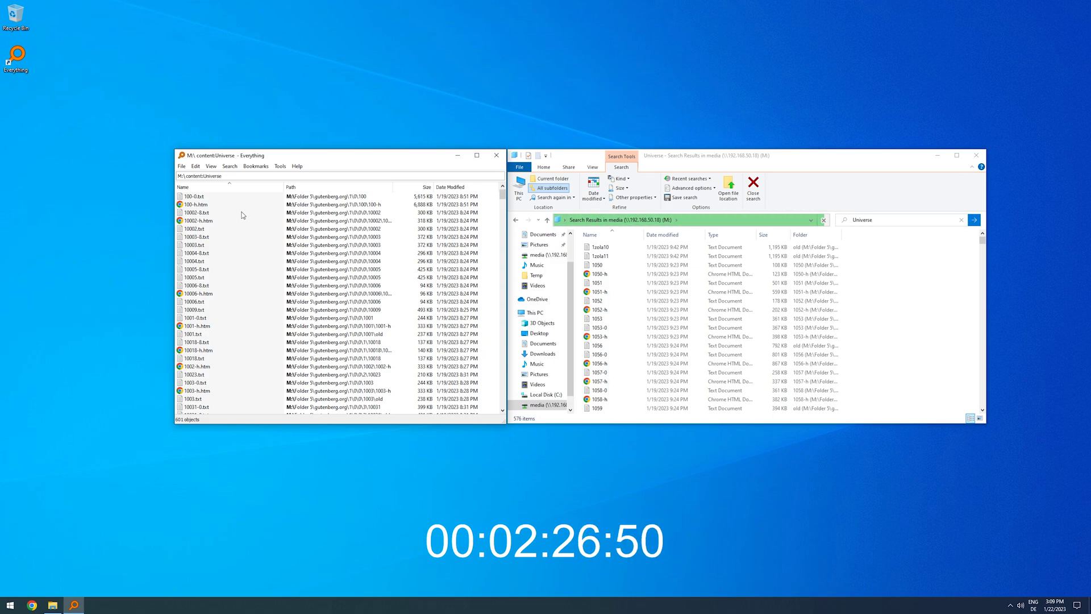
pyautogui.press('End')
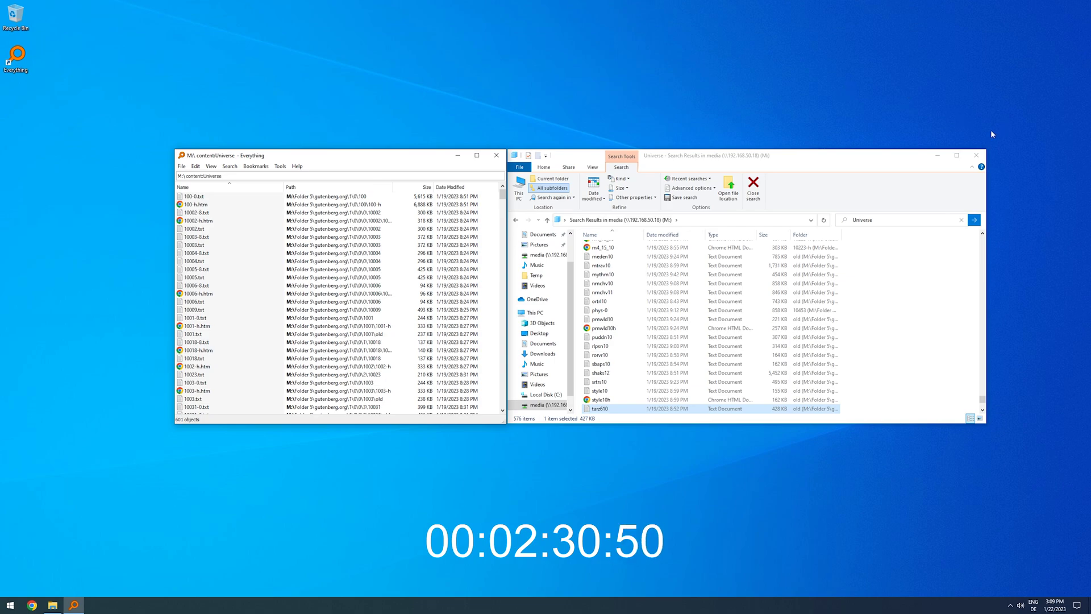
pyautogui.click(983, 394)
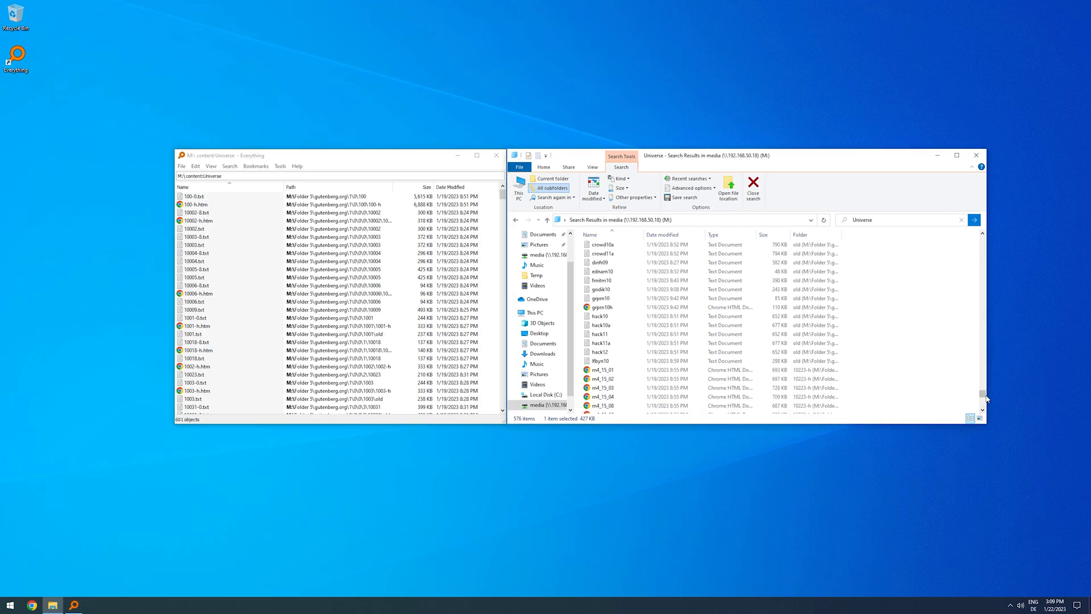
pyautogui.moveTo(987, 397); pyautogui.dragTo(992, 226)
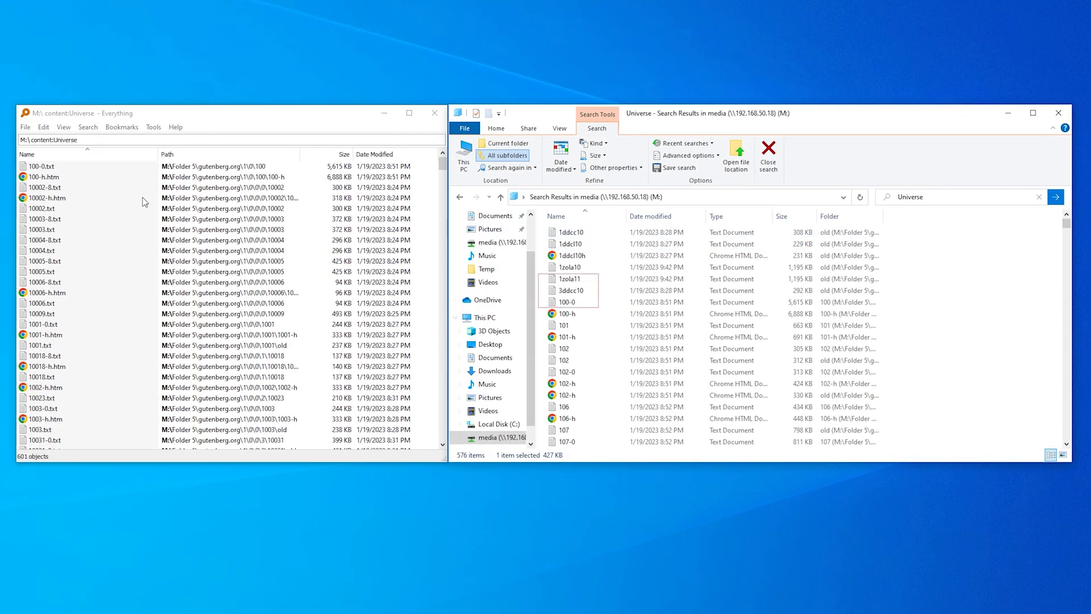
# Scroll through Explorer's 576 Universe results, then through Everything's matches
pyautogui.click(594, 316)
pyautogui.scroll(-10, 597, 313)
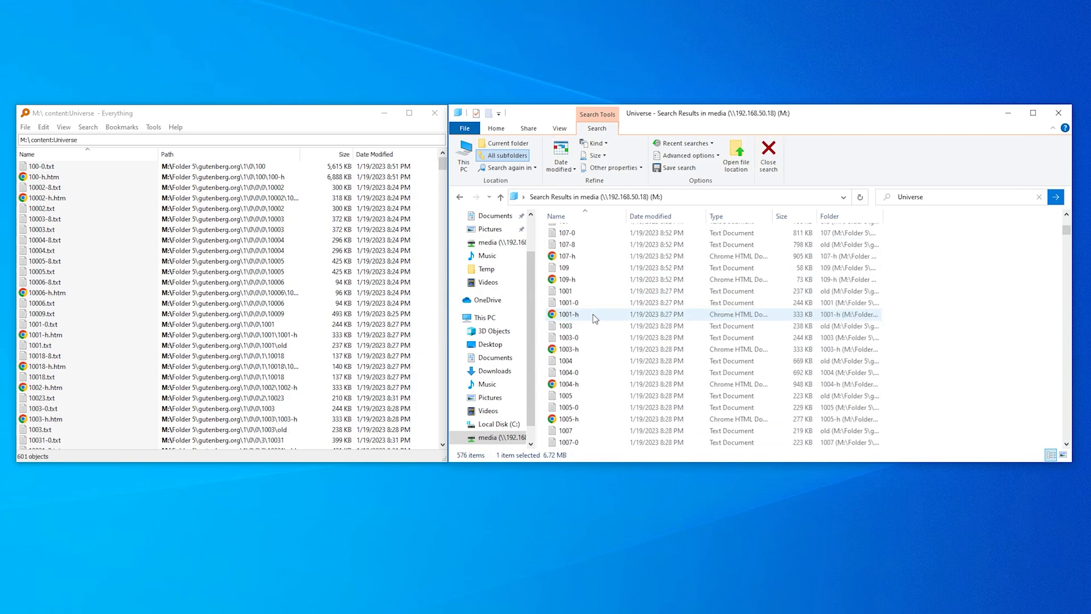
pyautogui.scroll(-10, 599, 310)
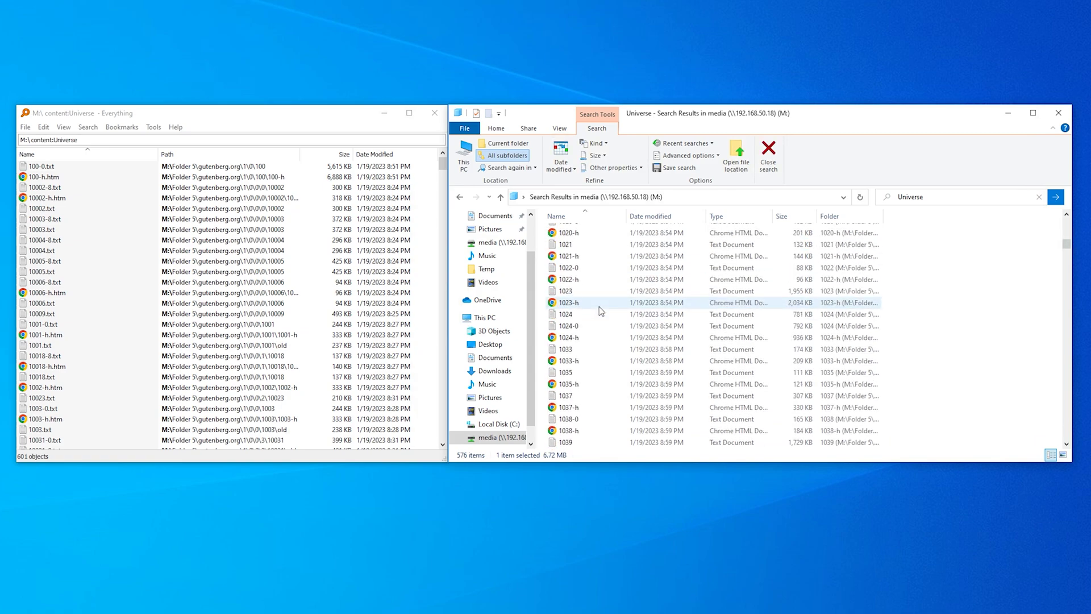
pyautogui.scroll(-10, 605, 313)
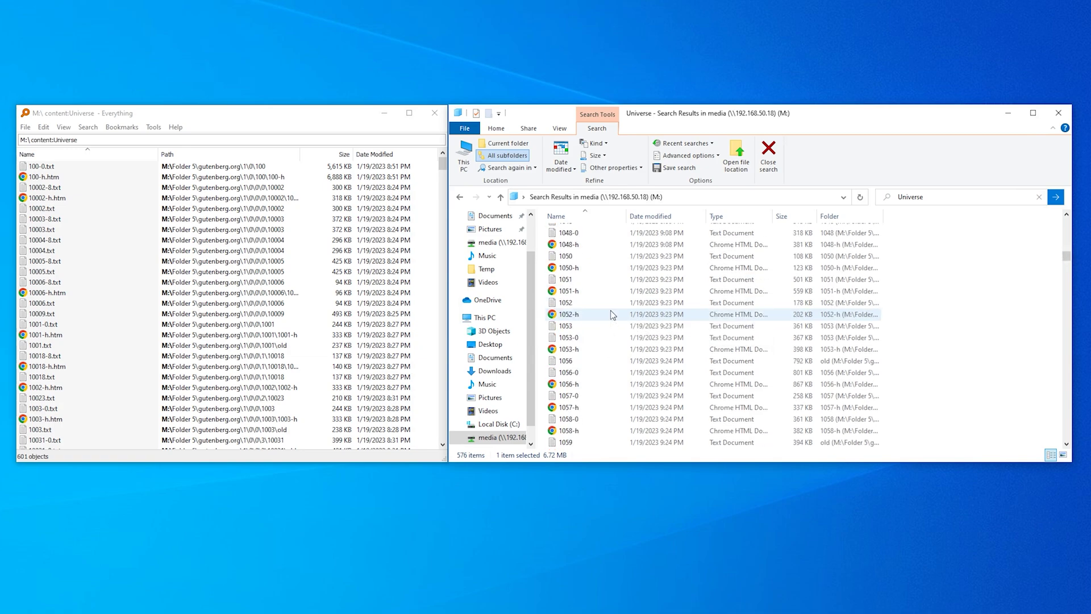
pyautogui.scroll(-3, 613, 315)
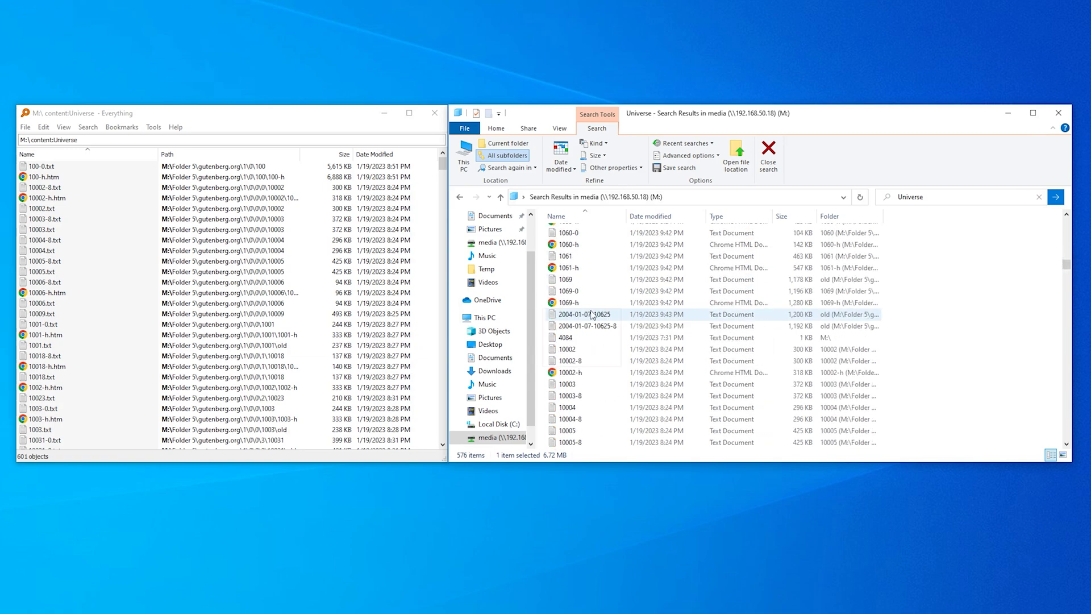
pyautogui.click(88, 322)
pyautogui.scroll(-16, 88, 323)
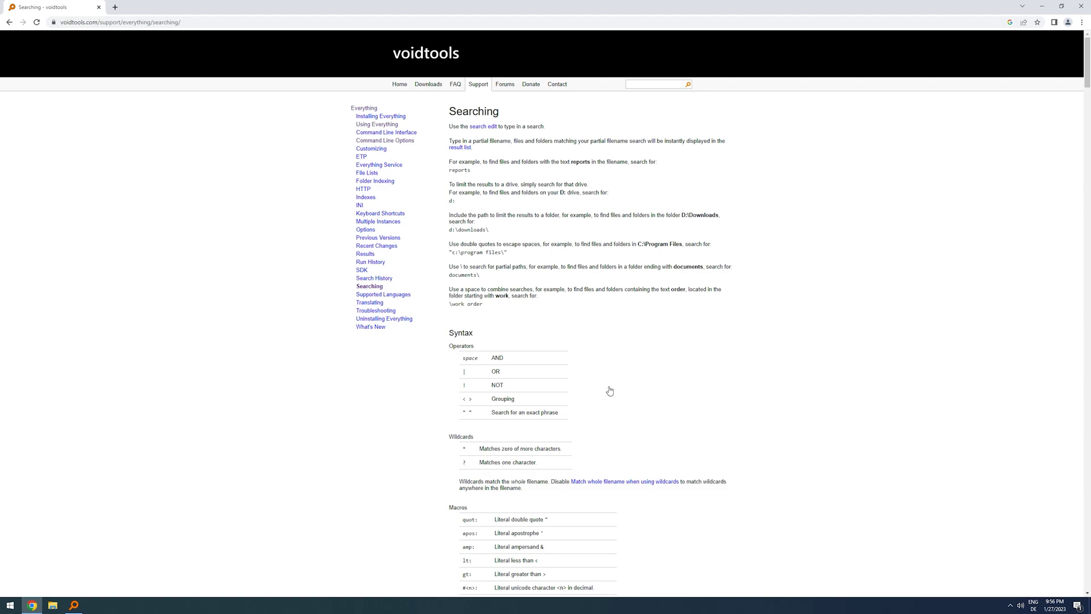
# Scroll the voidtools Searching help page from the syntax section down to search commands
pyautogui.scroll(-12, 609, 390)
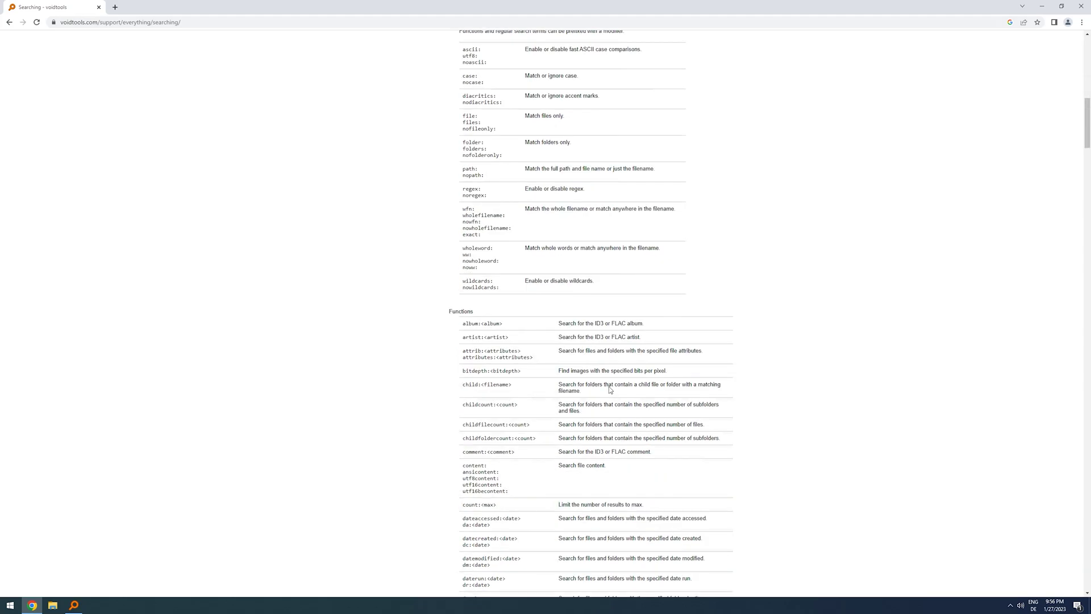
pyautogui.scroll(-20, 610, 391)
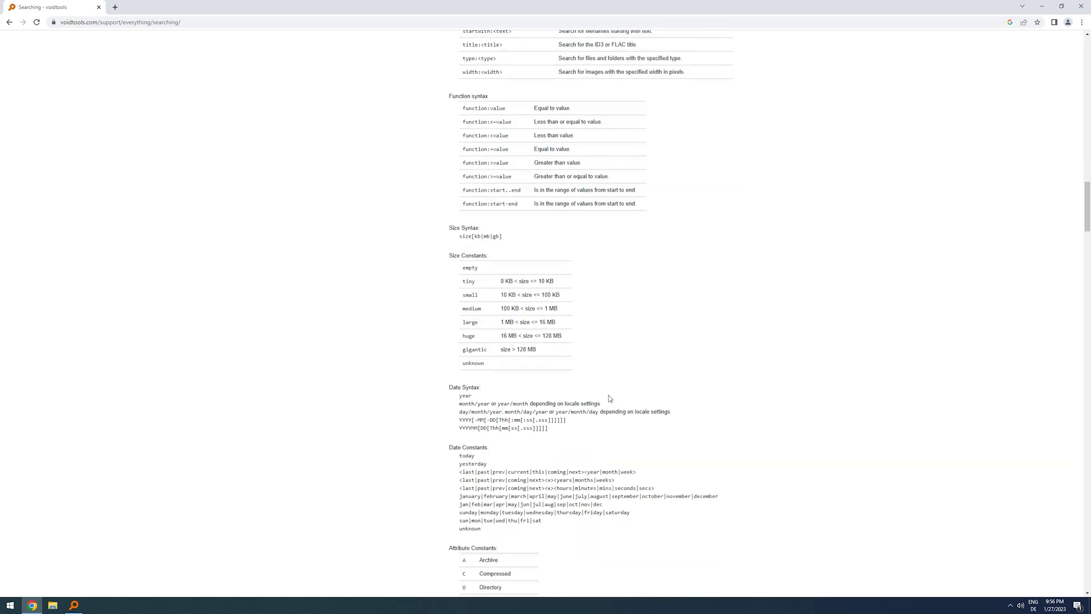
pyautogui.scroll(-15, 610, 398)
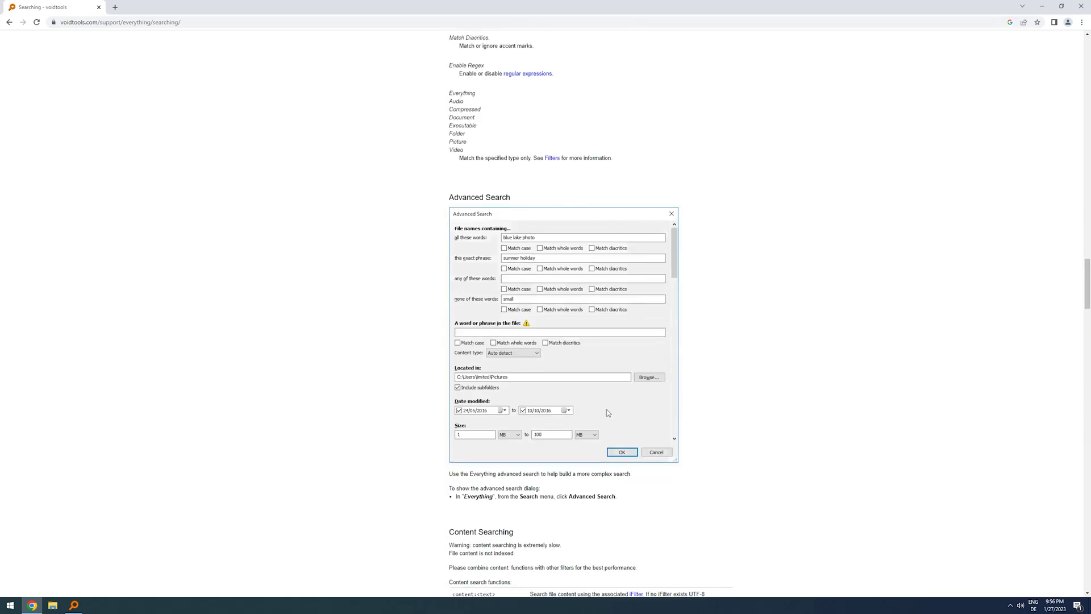
pyautogui.scroll(-20, 607, 412)
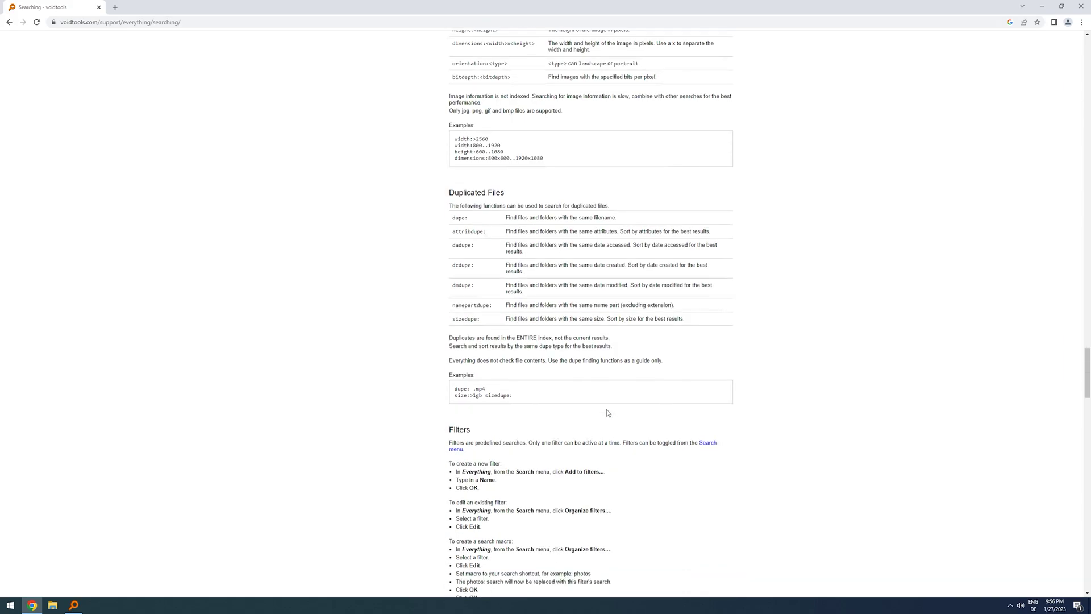
pyautogui.scroll(-20, 607, 413)
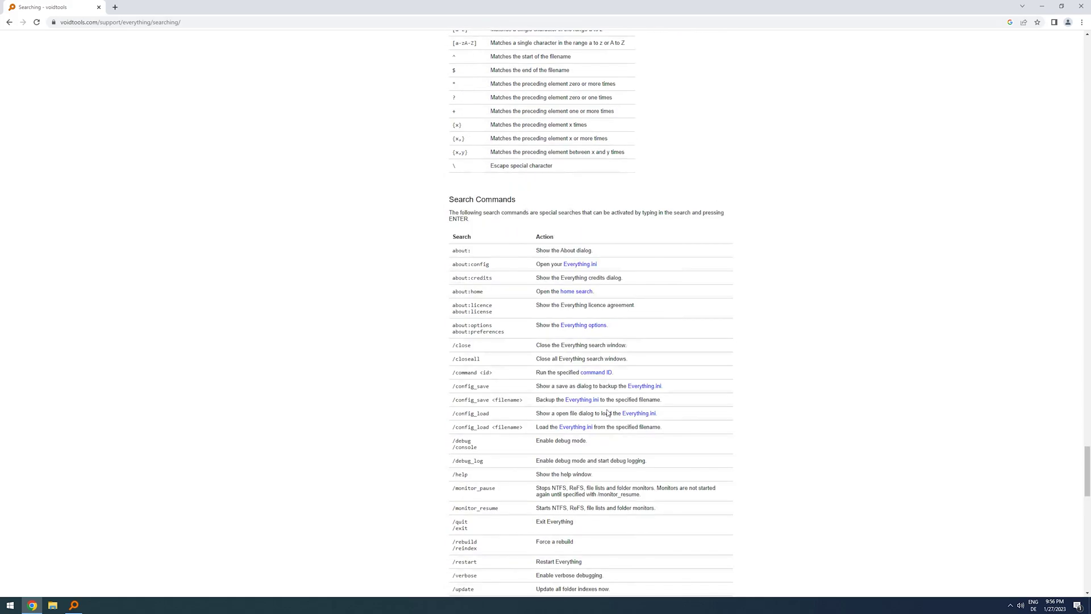
pyautogui.scroll(-20, 606, 412)
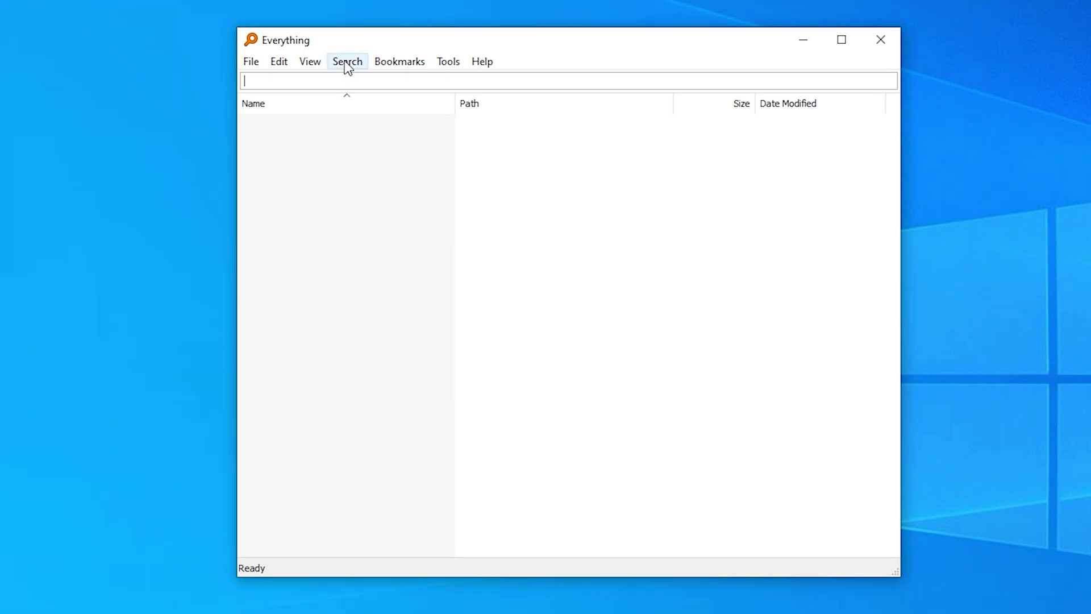
# Turn on the PDF filter from Everything's Search menu
pyautogui.click(344, 61)
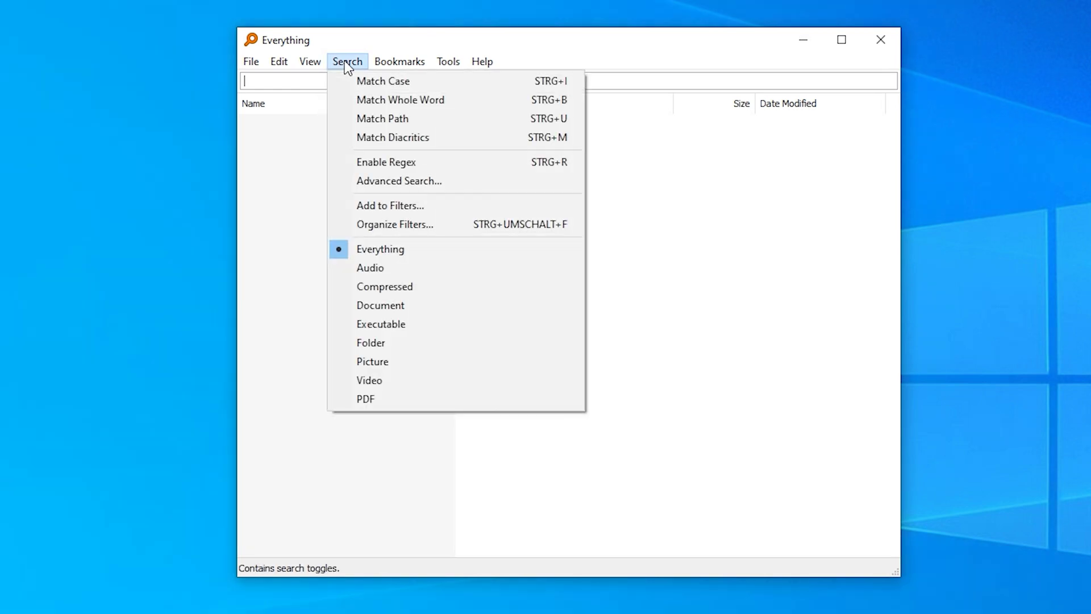
pyautogui.click(377, 398)
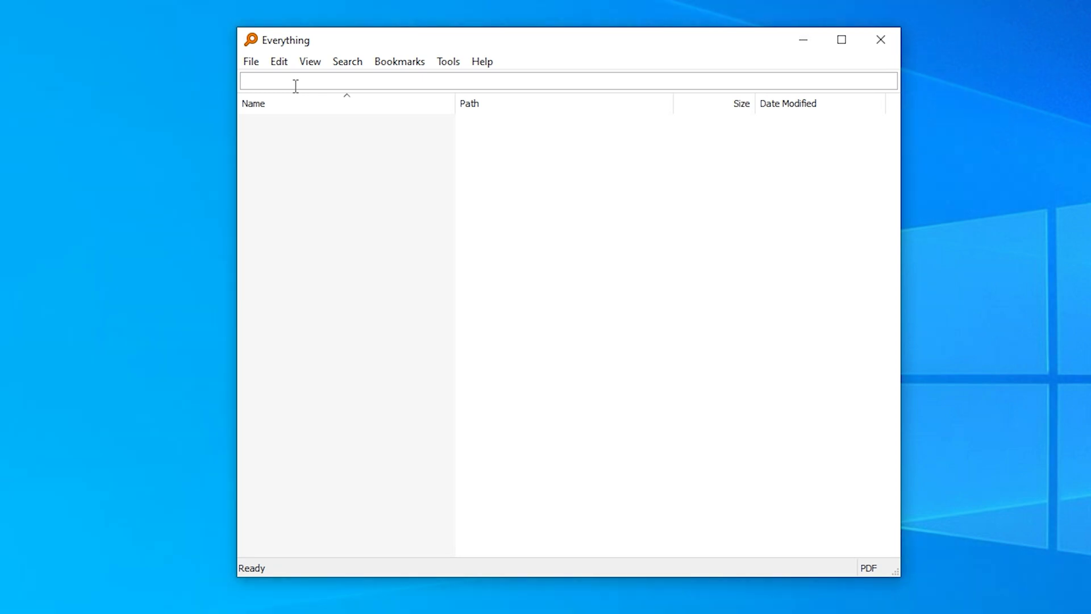
# Enter the query dm:last10days dc:thisyear M:\ size:10kb..100kb to isolate dummy.pdf
pyautogui.write('dm:last10d')
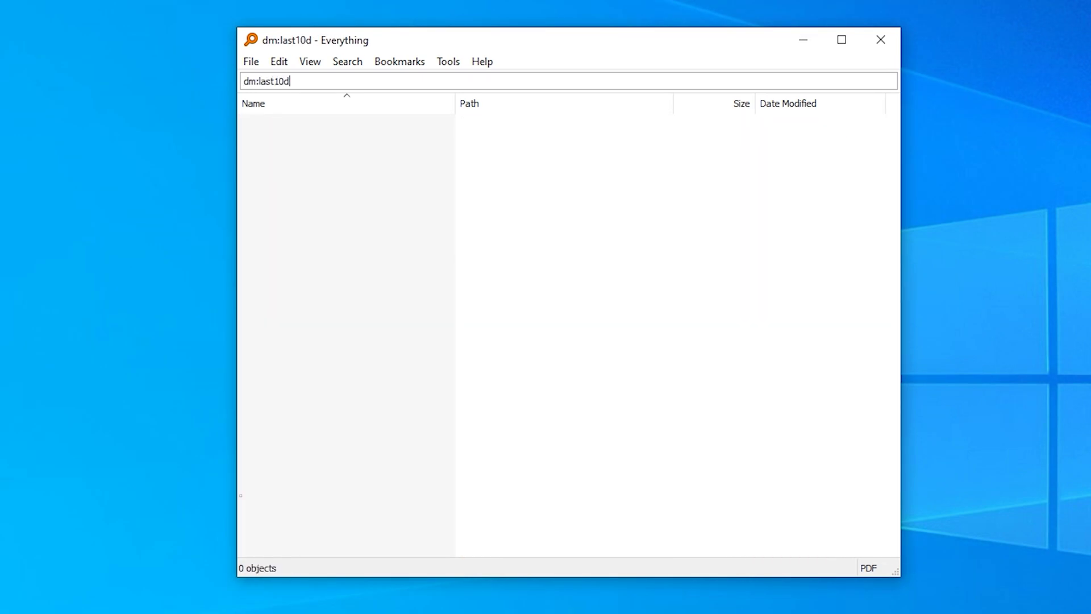
pyautogui.write('ays')
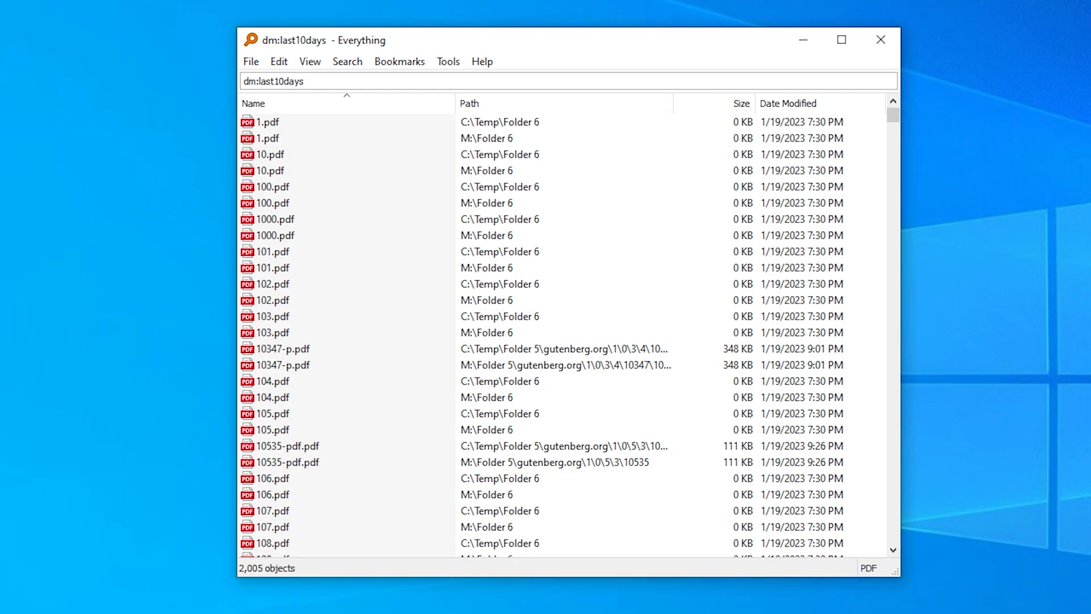
pyautogui.write(' dc:thisyear')
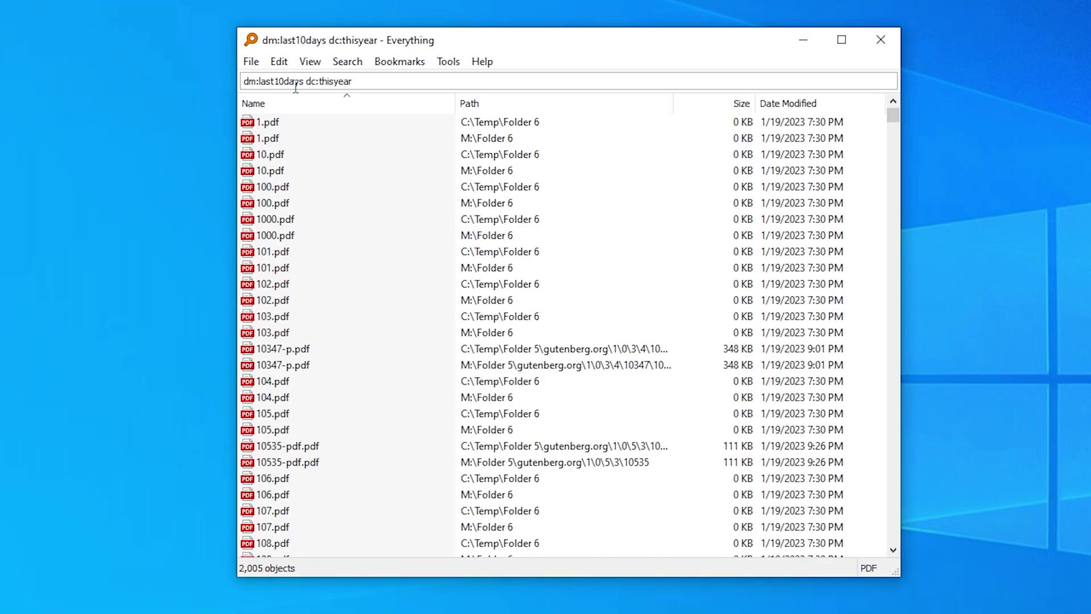
pyautogui.write(' M:\\')
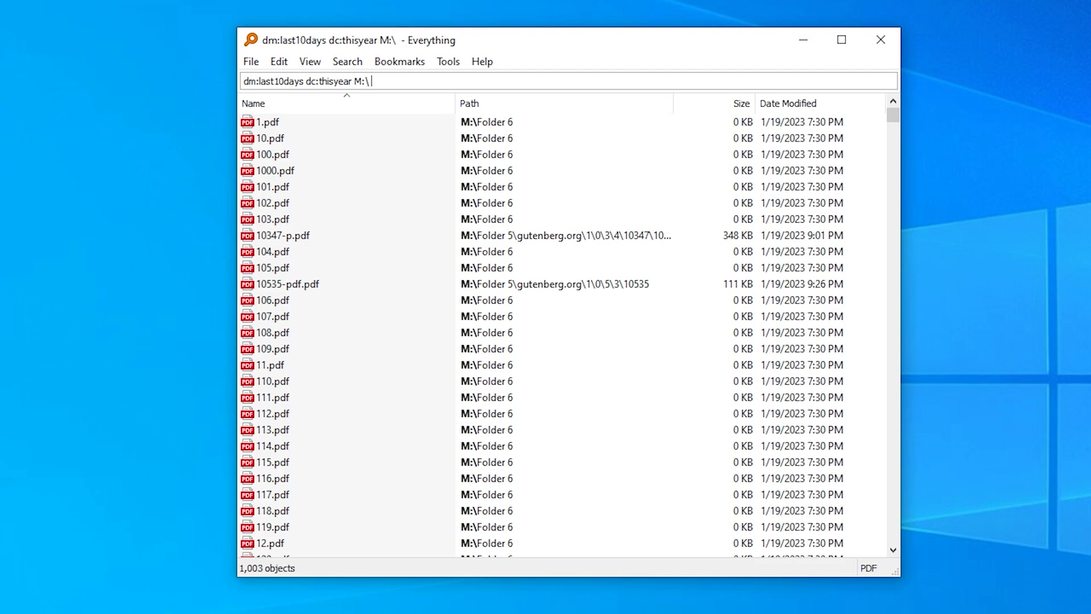
pyautogui.write('size:')
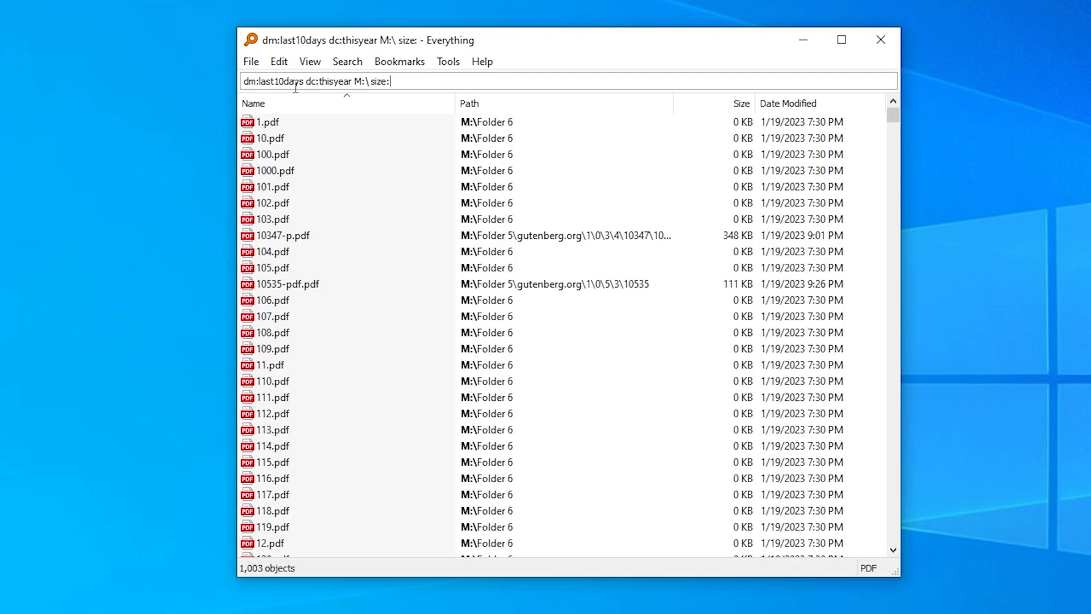
pyautogui.write('10kb')
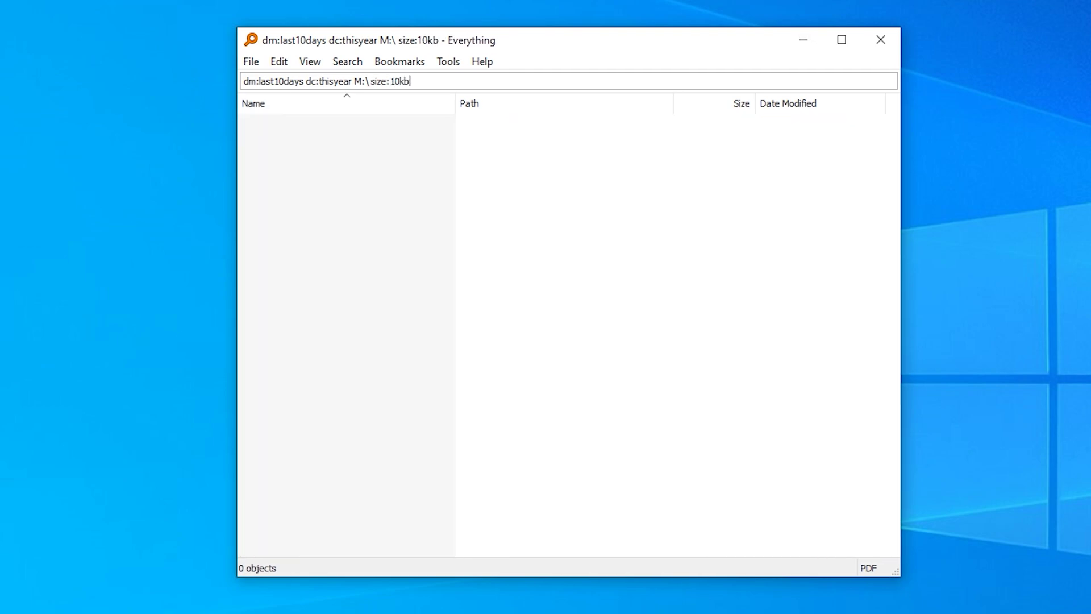
pyautogui.write('..100kb')
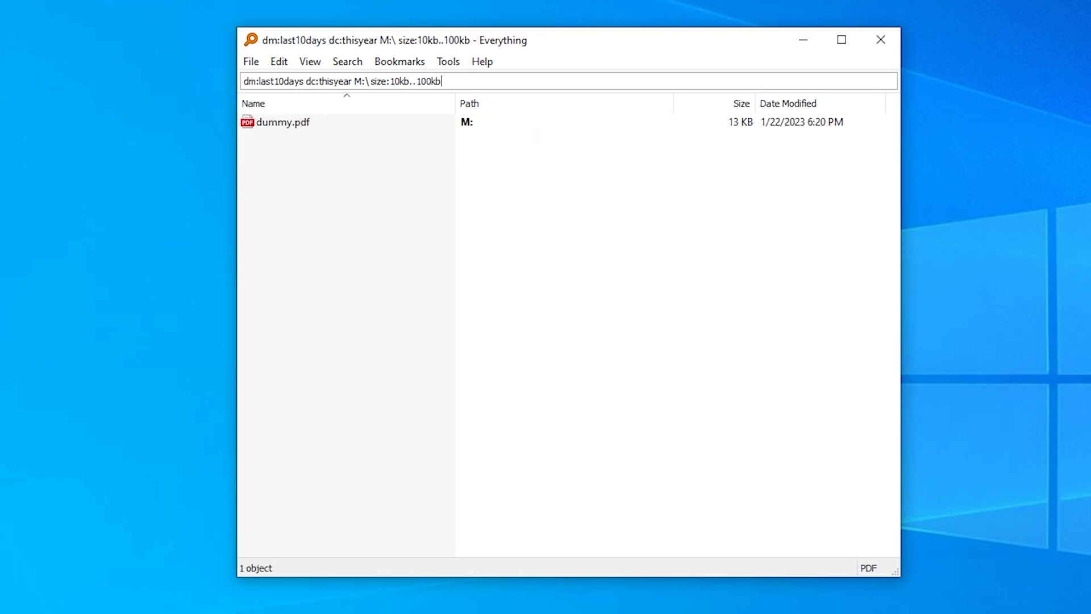